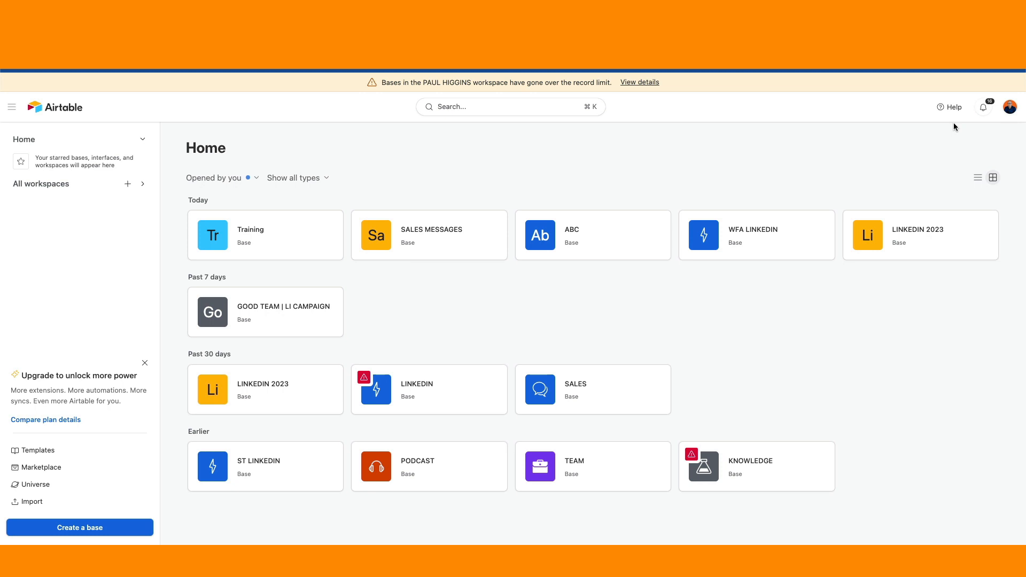
Open the SALES MESSAGES base and review the STATUS field's settings without changing them.
click(420, 235)
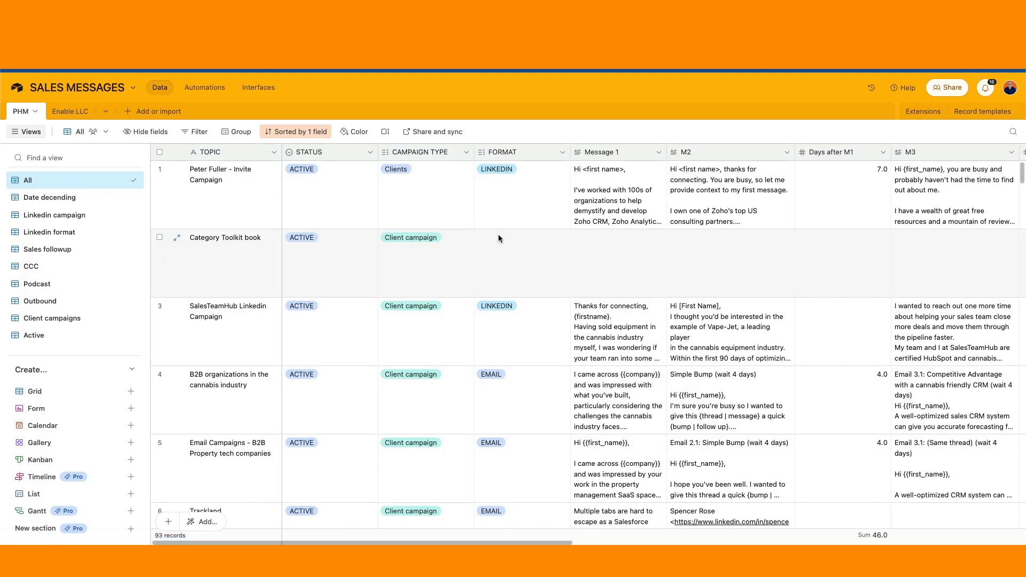
click(370, 154)
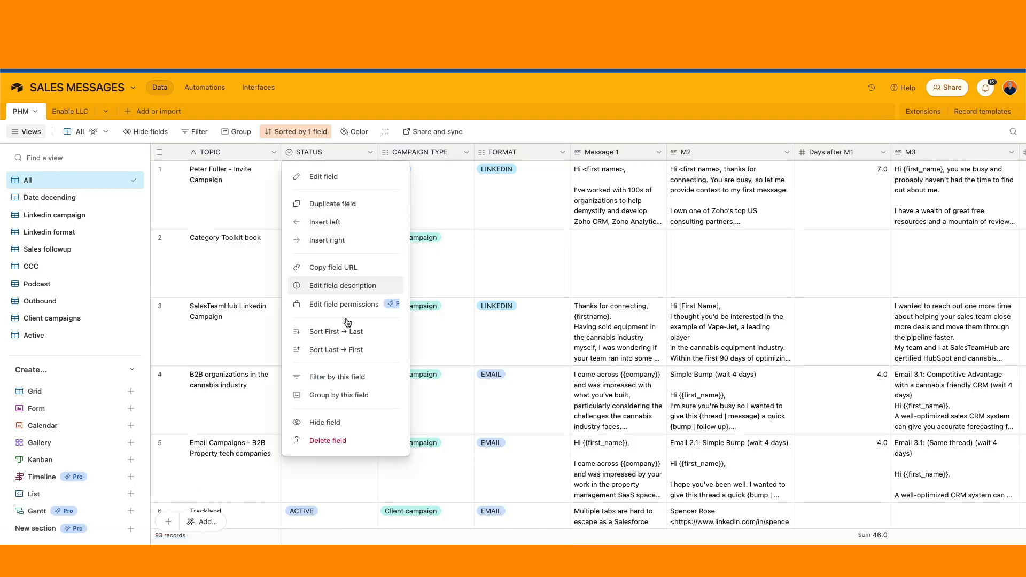
click(342, 178)
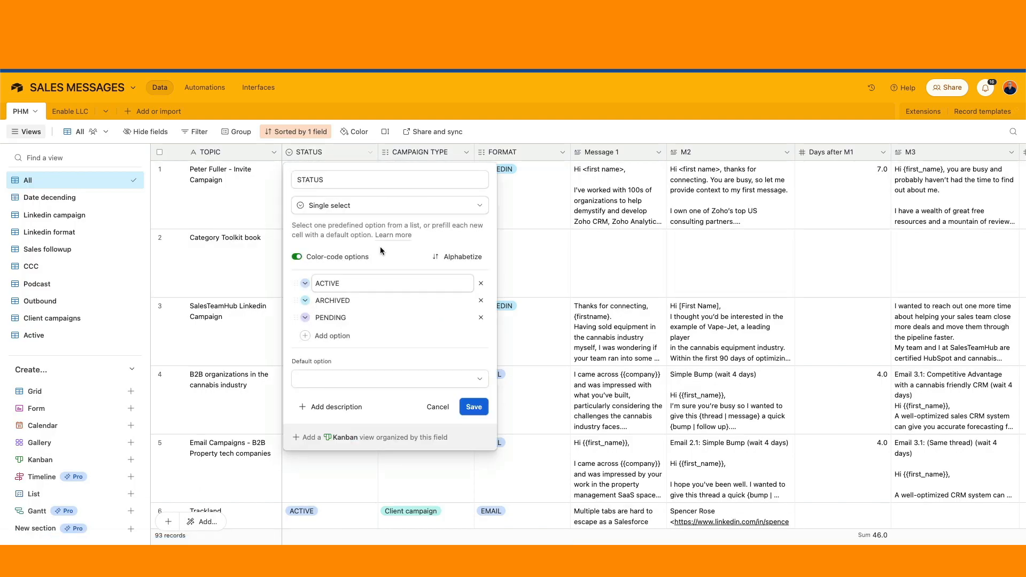
click(477, 207)
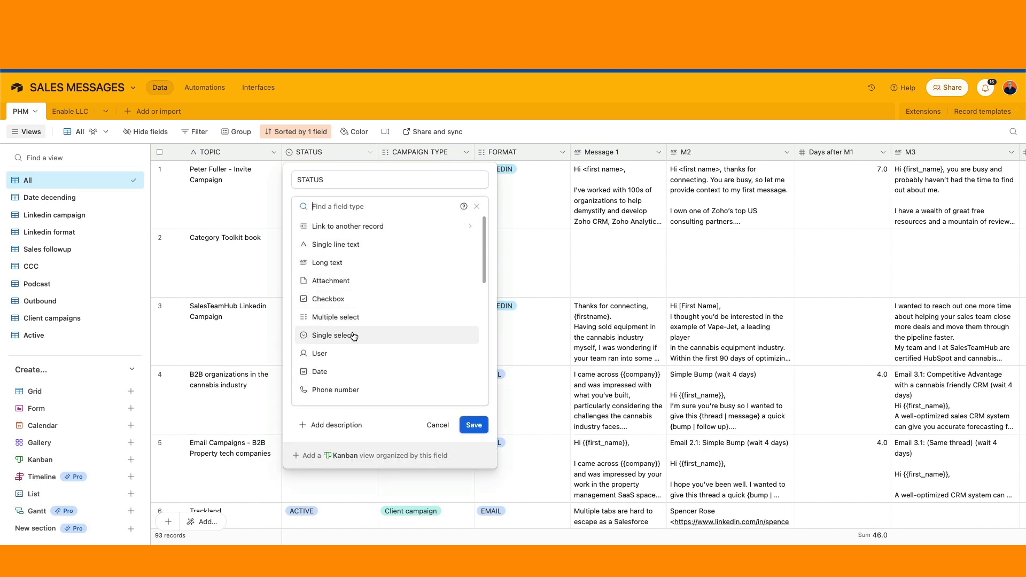
scroll(355, 339, down, 6)
scroll(350, 321, up, 6)
click(437, 425)
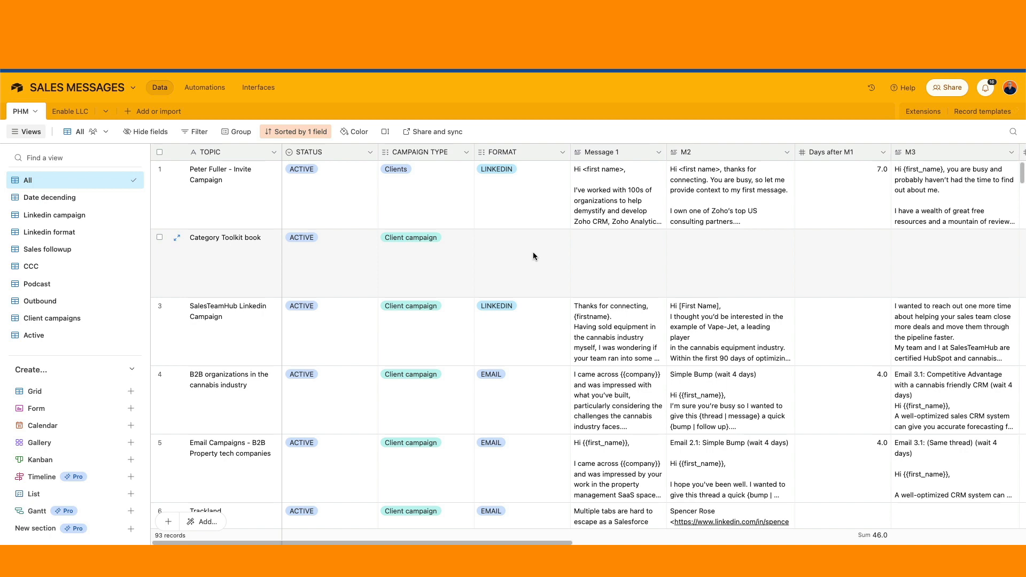
Look through the CCC and Podcast views, then return to the home page.
click(32, 265)
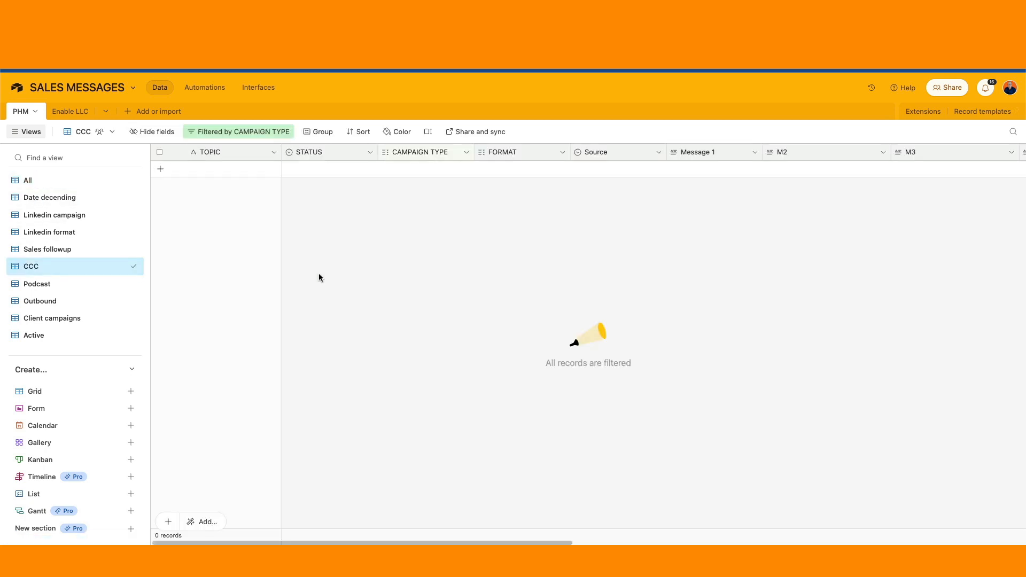
click(80, 284)
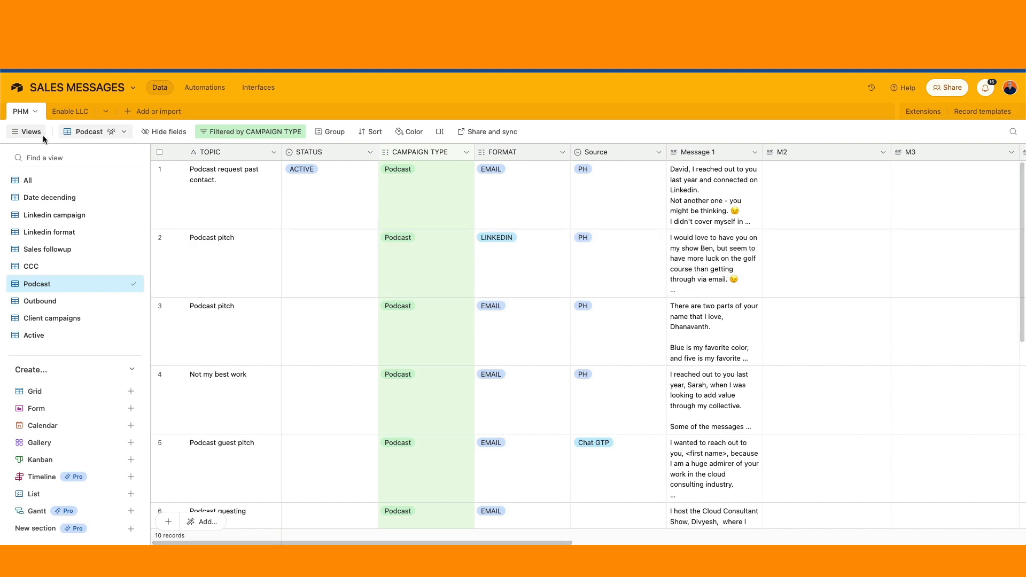
click(17, 87)
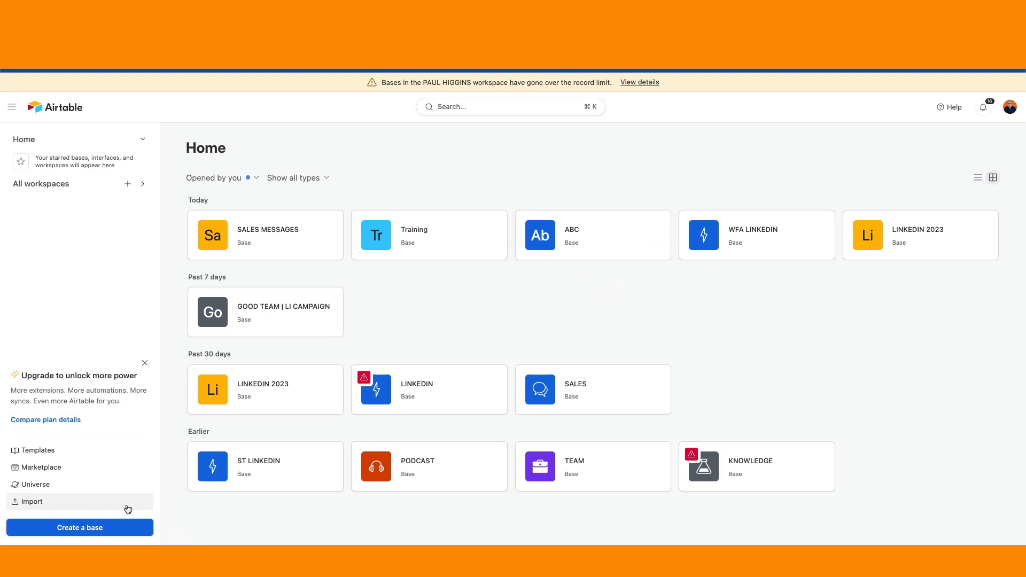
Create a new base named Company ABC and make its colour blue.
click(101, 532)
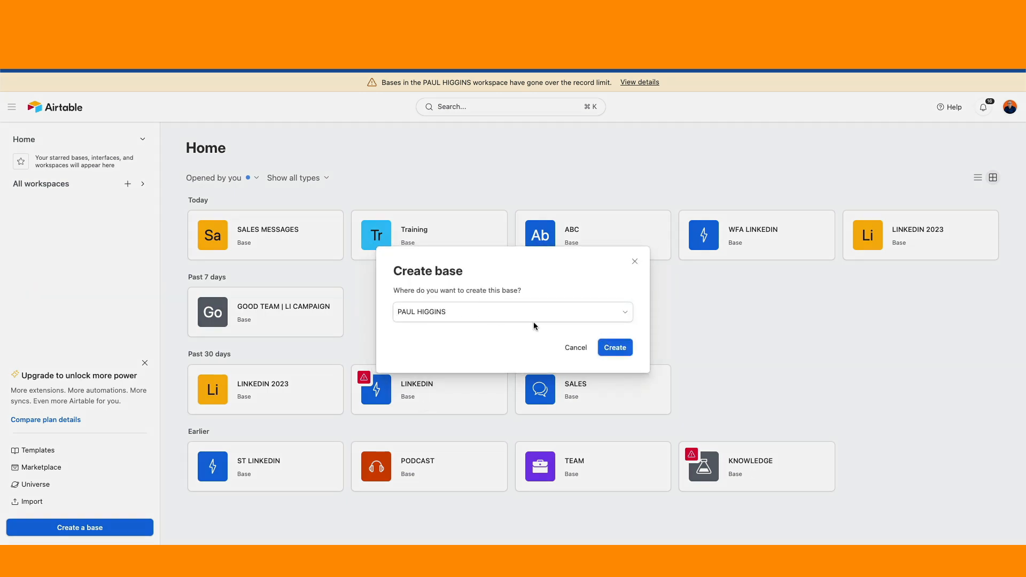
click(614, 349)
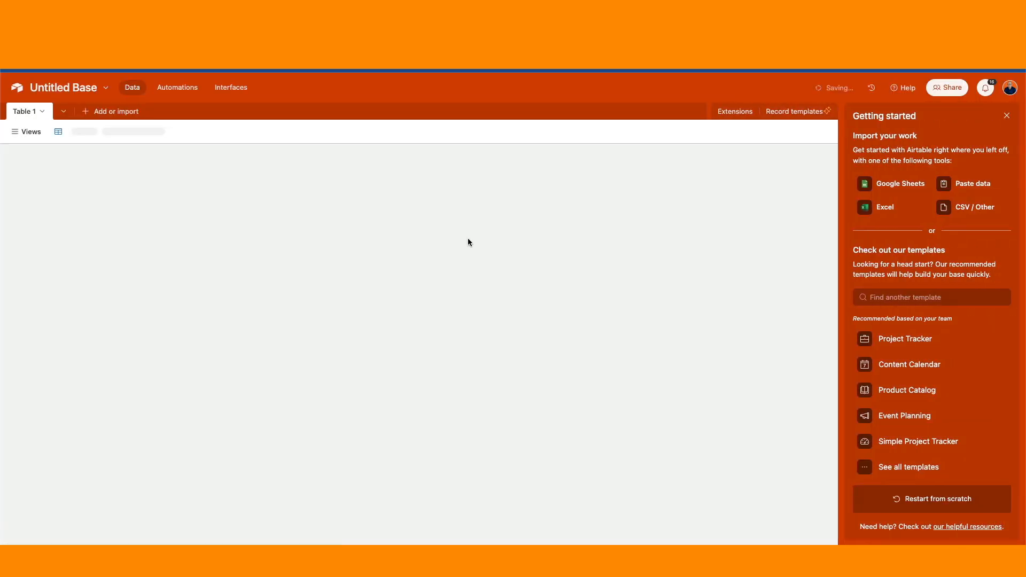
click(105, 90)
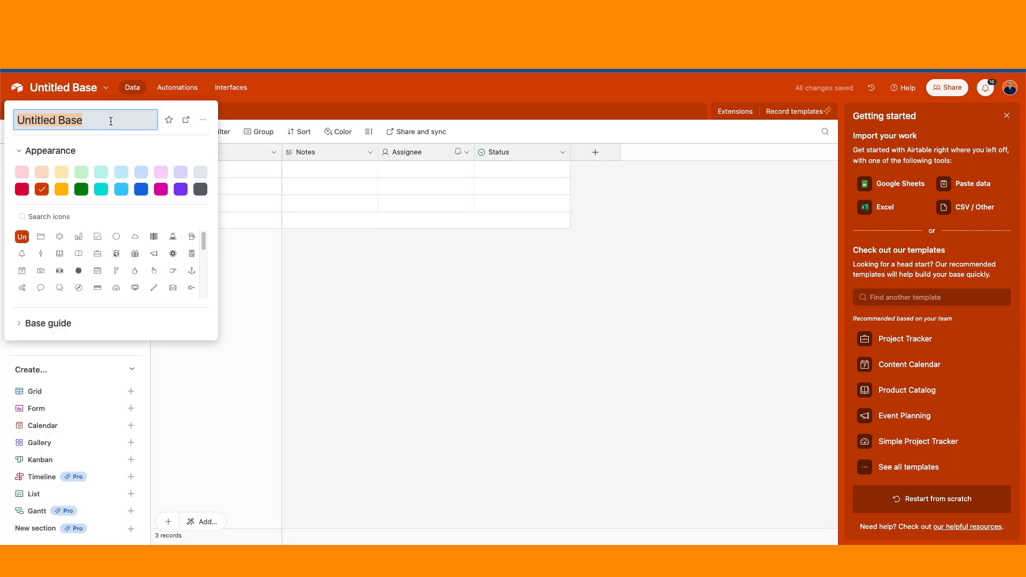
text(Company A)
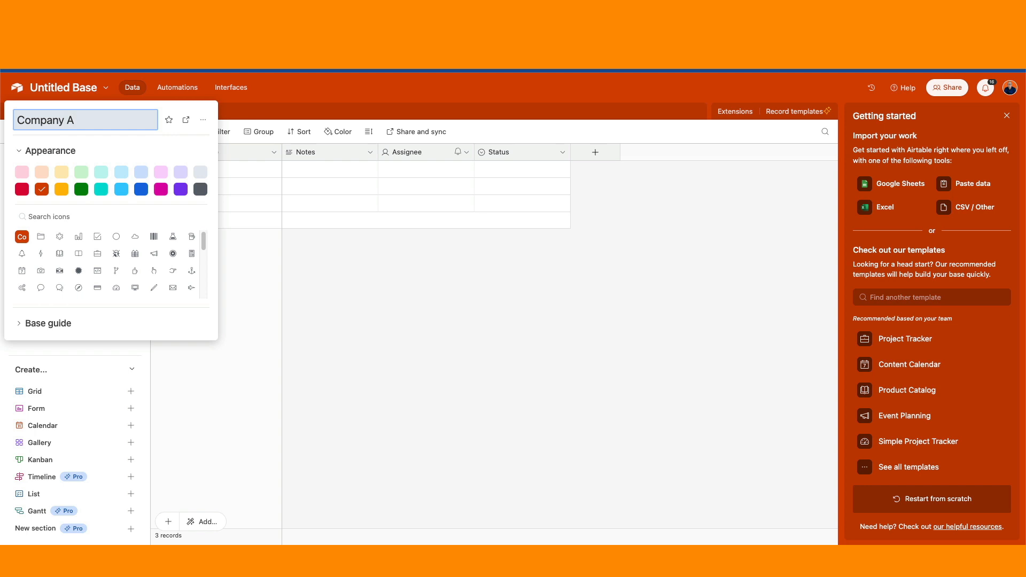
text(BC)
click(140, 190)
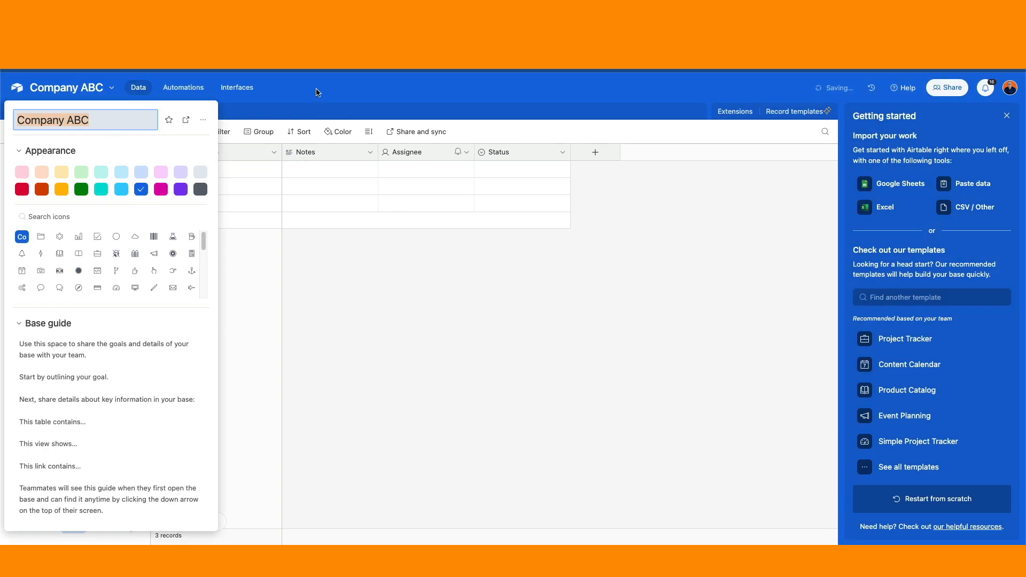
key(Escape)
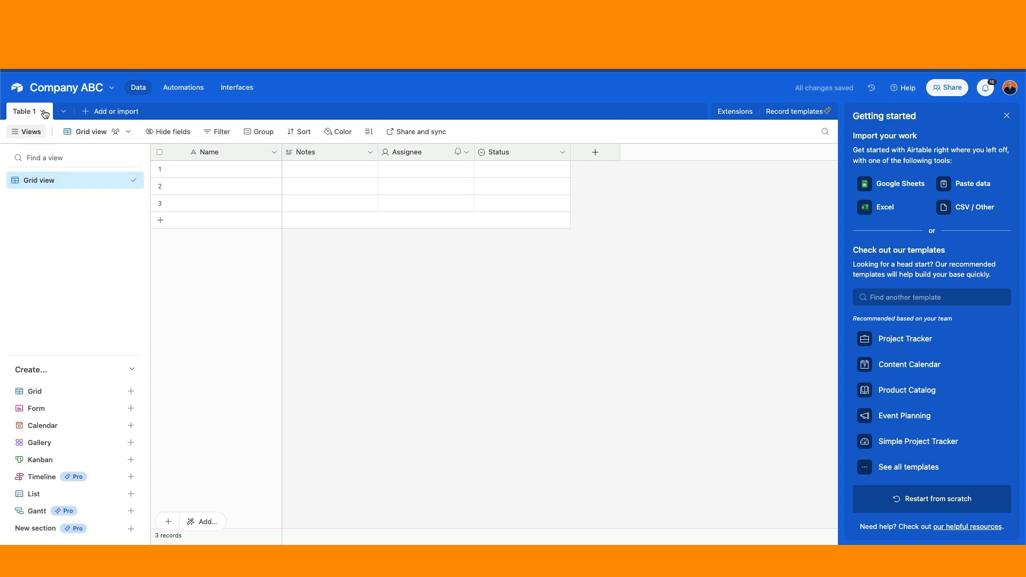
Rename Table 1 to Messages.
click(42, 111)
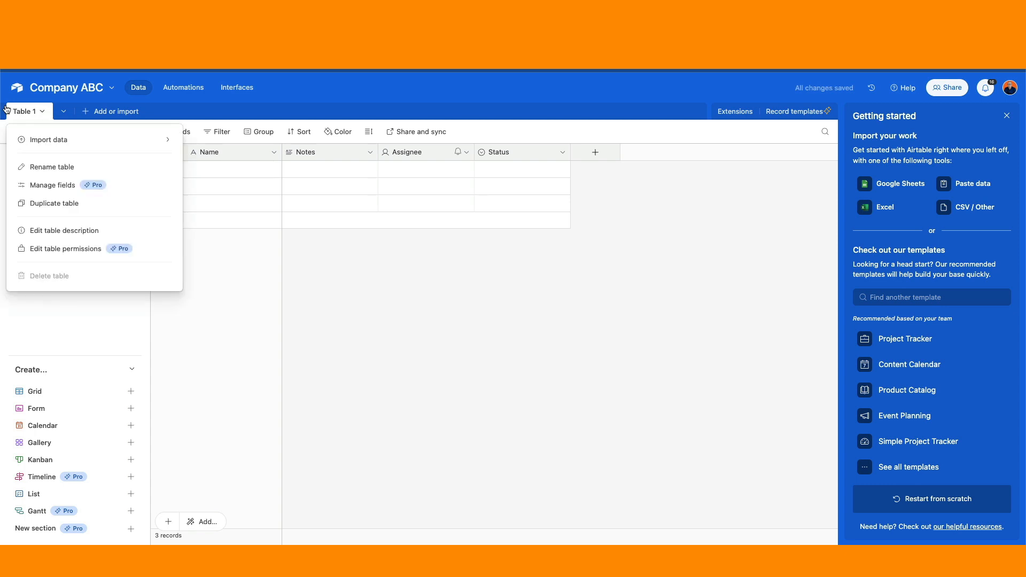
click(69, 167)
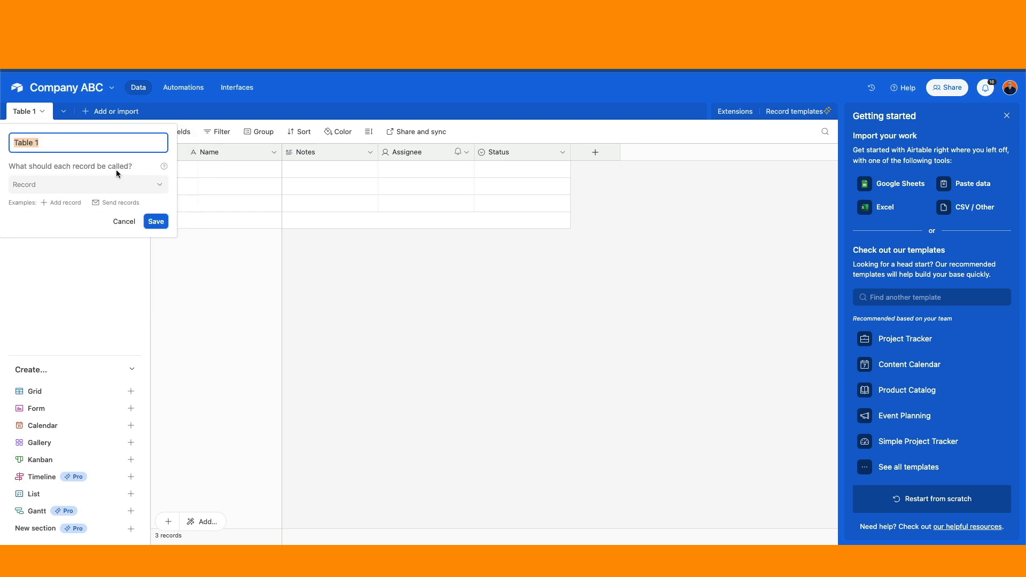
text(Messages)
key(Return)
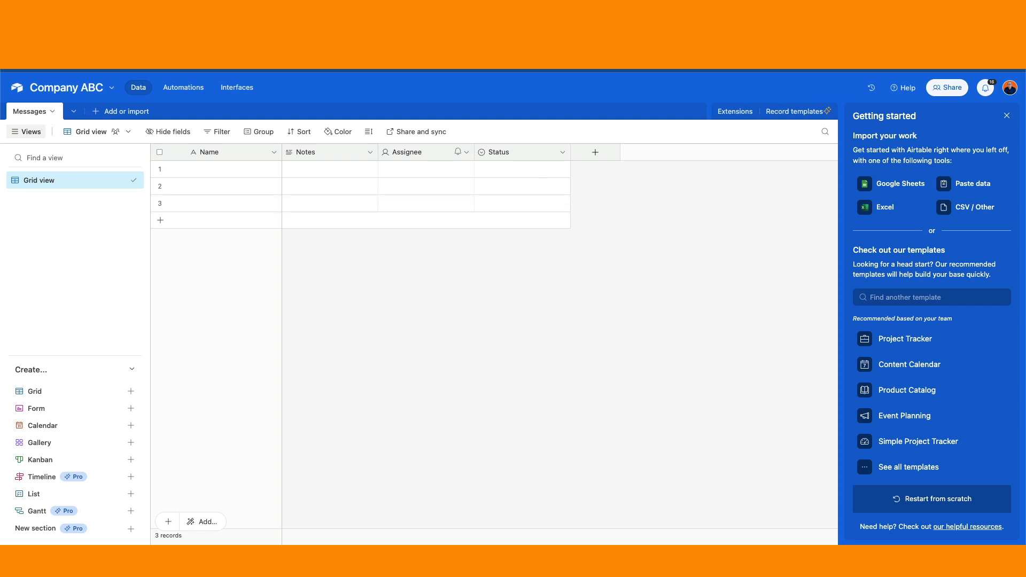
In the SALES MESSAGES All view, move PENDING above ACTIVE in the STATUS options.
click(722, 27)
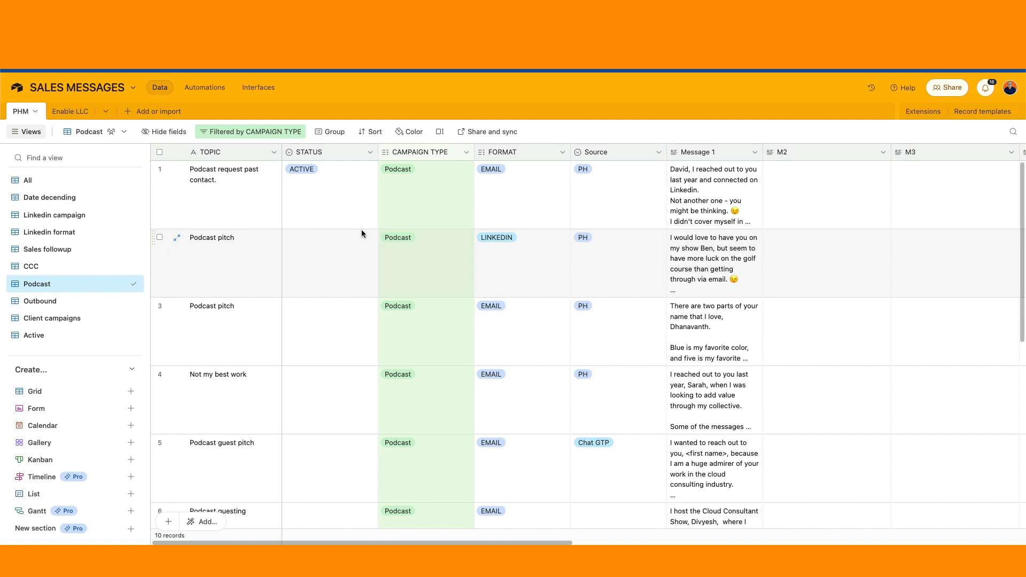
click(88, 187)
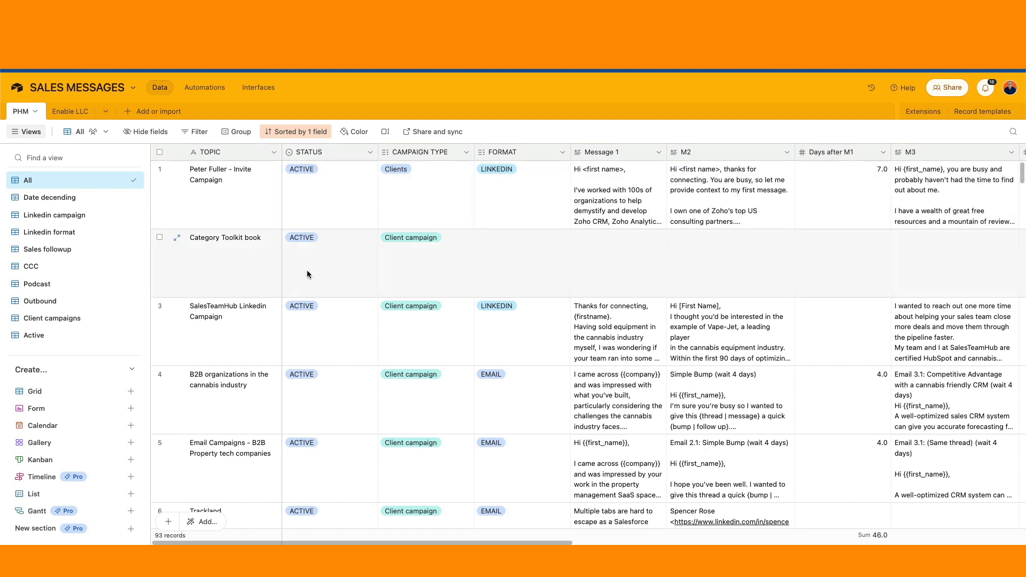
click(370, 152)
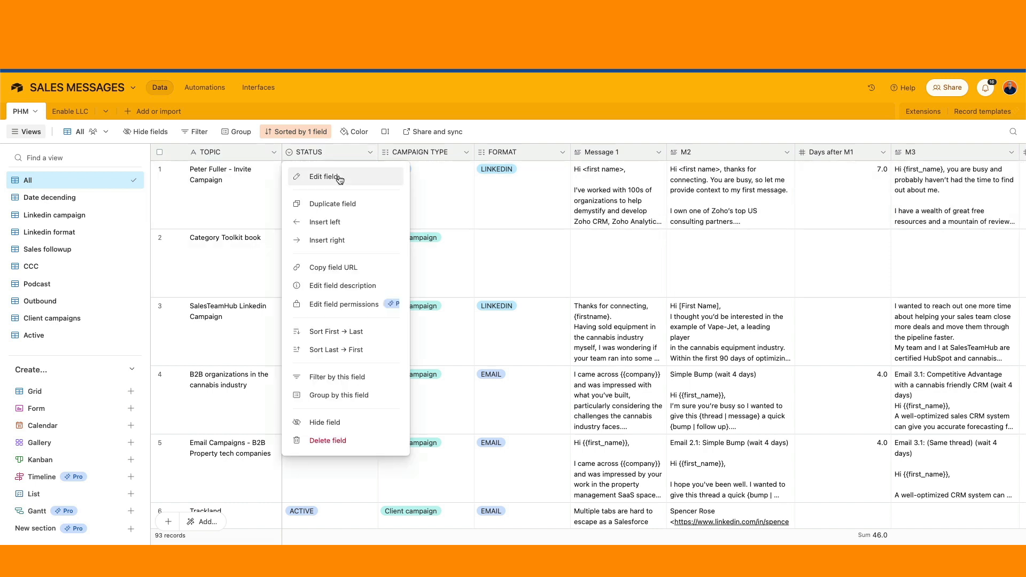
click(331, 177)
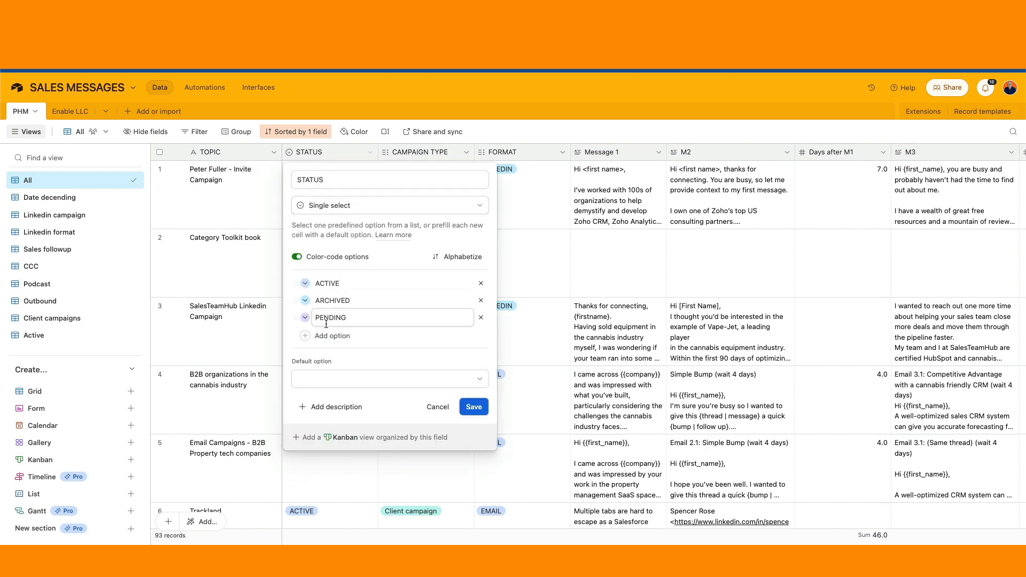
drag(296, 317, 300, 282)
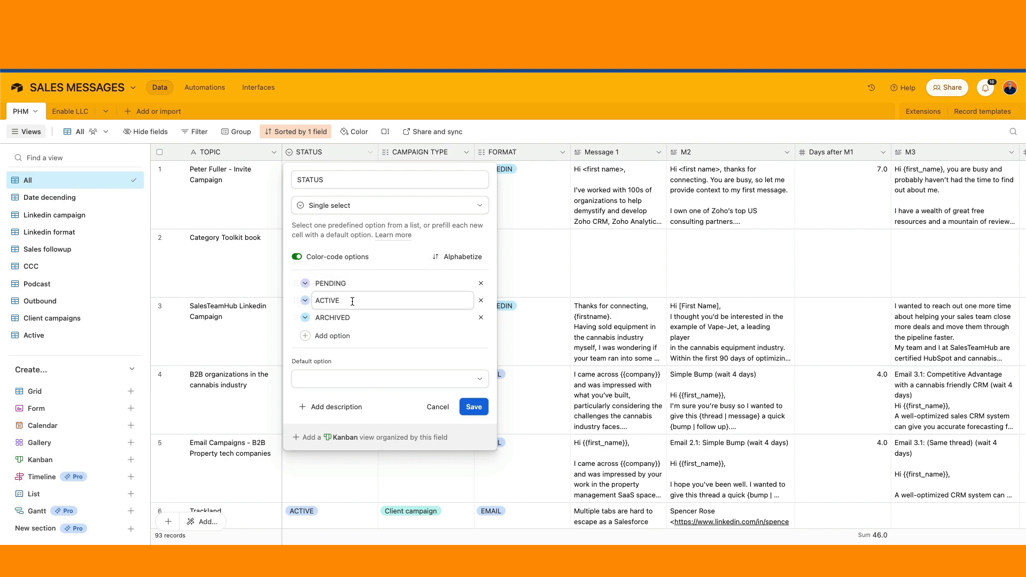
Colour ACTIVE green, PENDING orange and ARCHIVED red, and save the STATUS field.
click(306, 301)
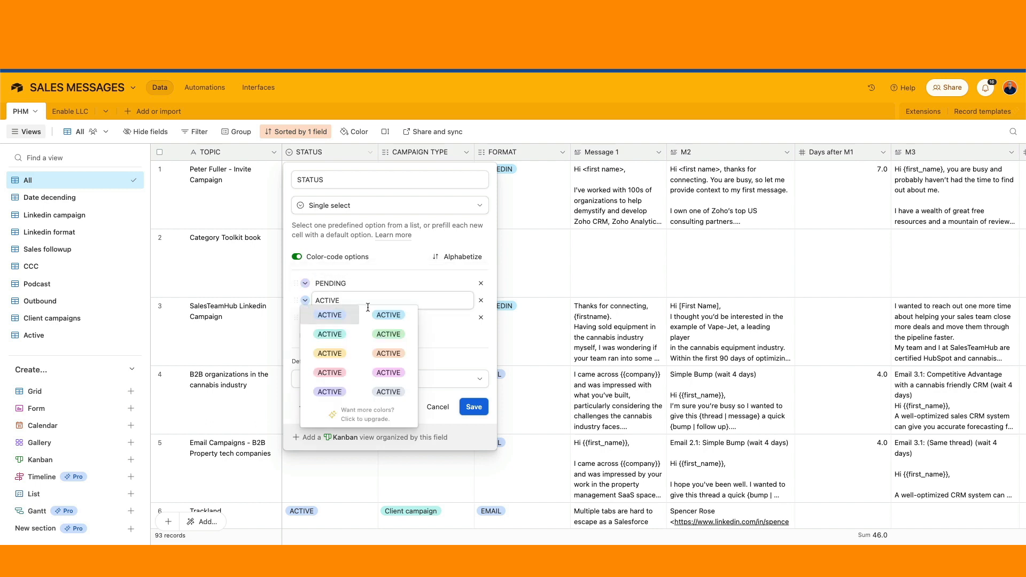
click(390, 335)
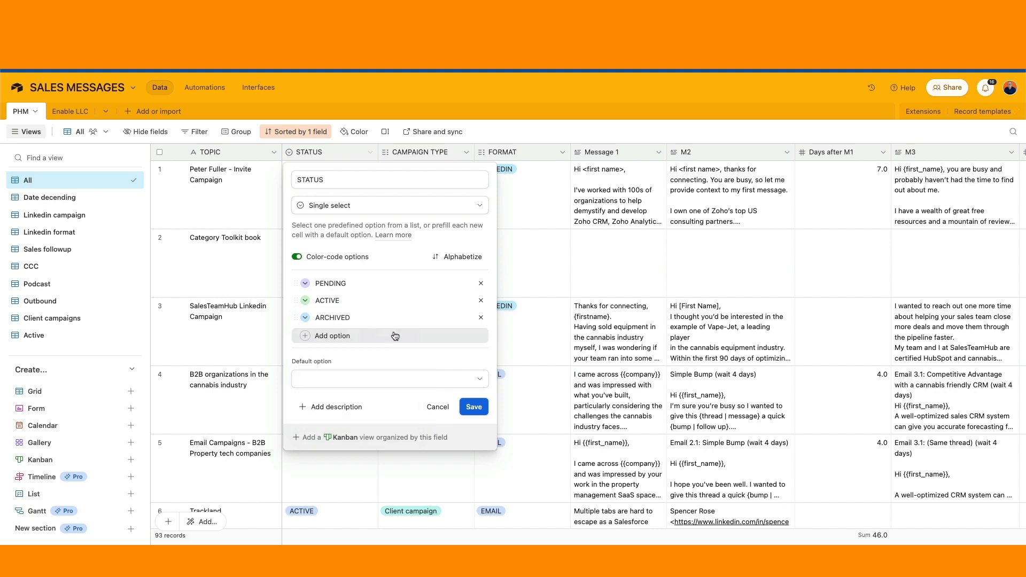
click(305, 283)
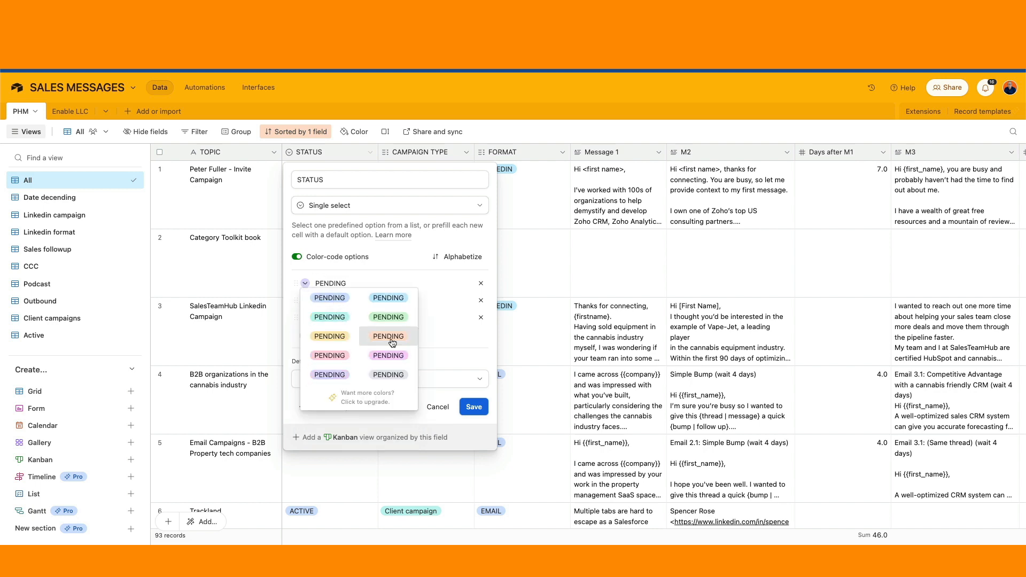
click(388, 336)
click(305, 318)
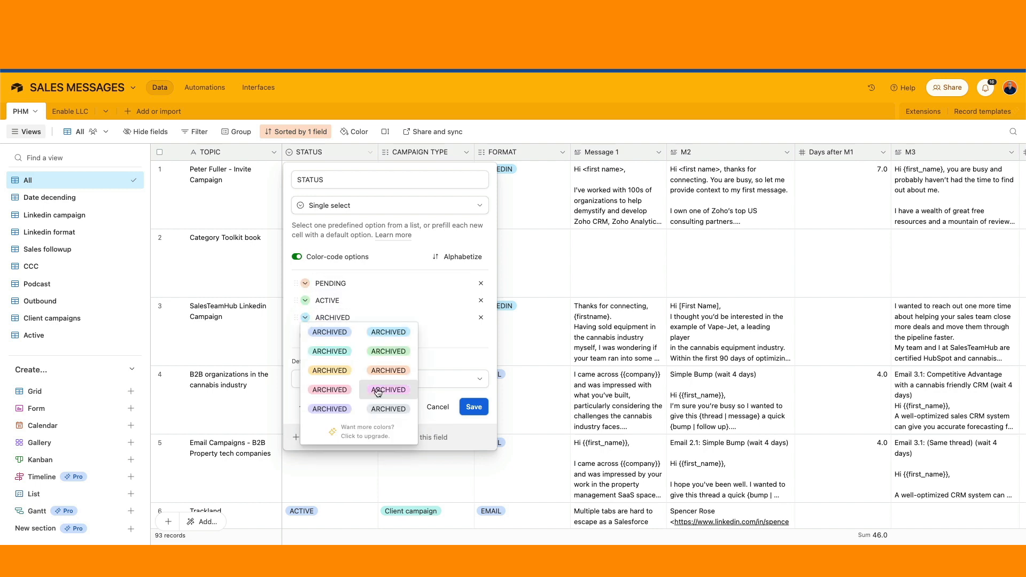
click(337, 392)
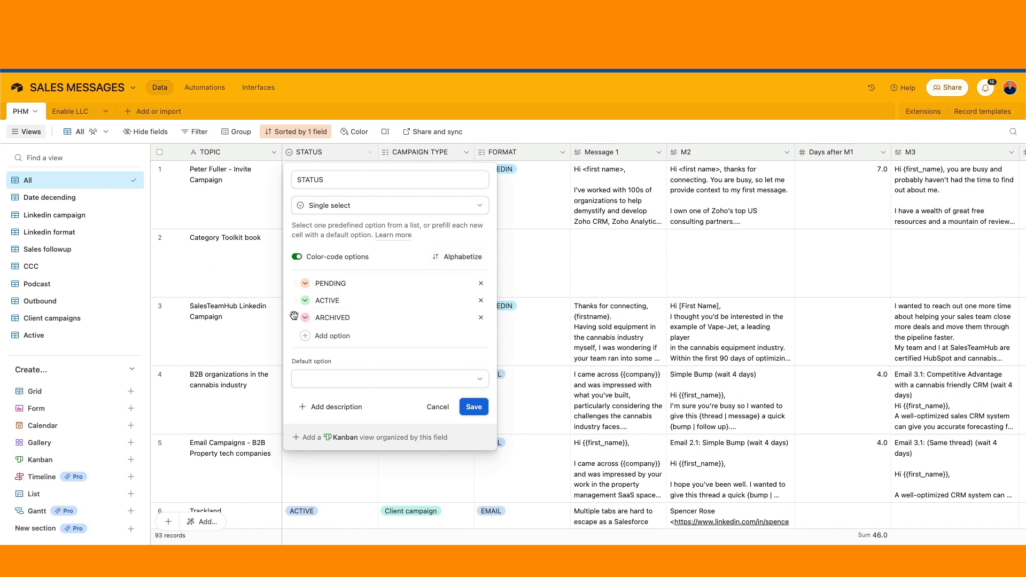
click(473, 406)
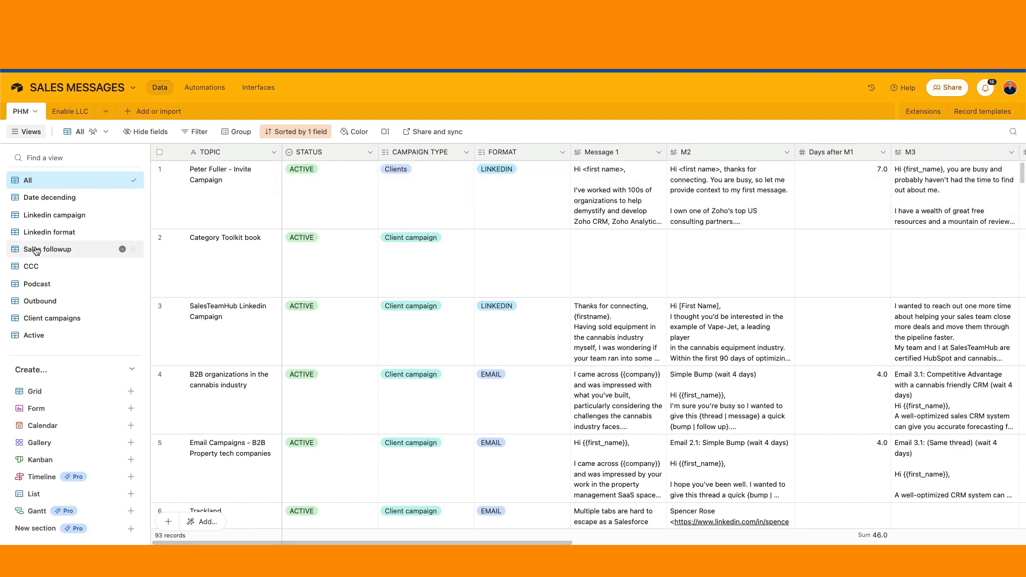
mouse_move(50, 439)
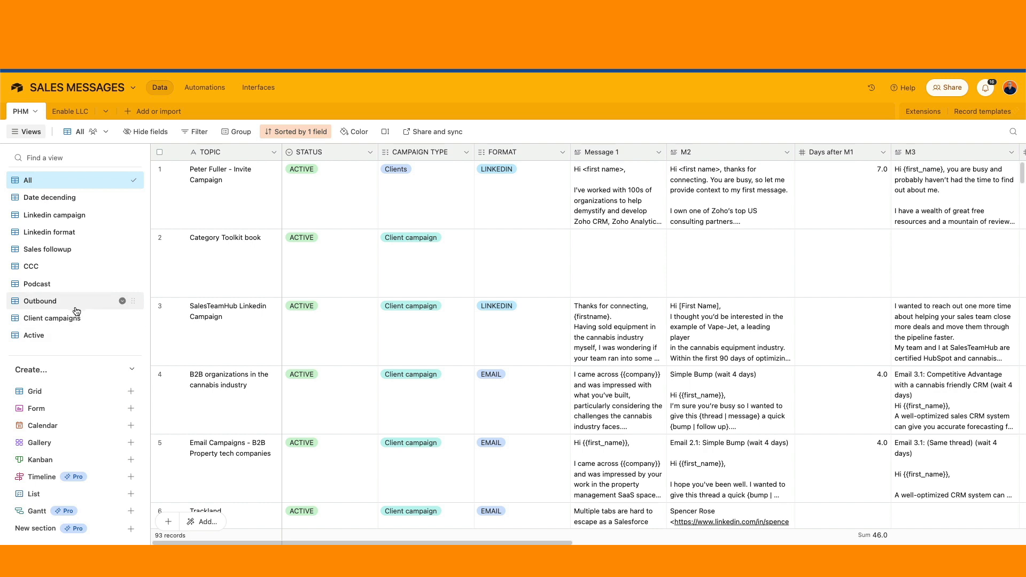
mouse_move(76, 311)
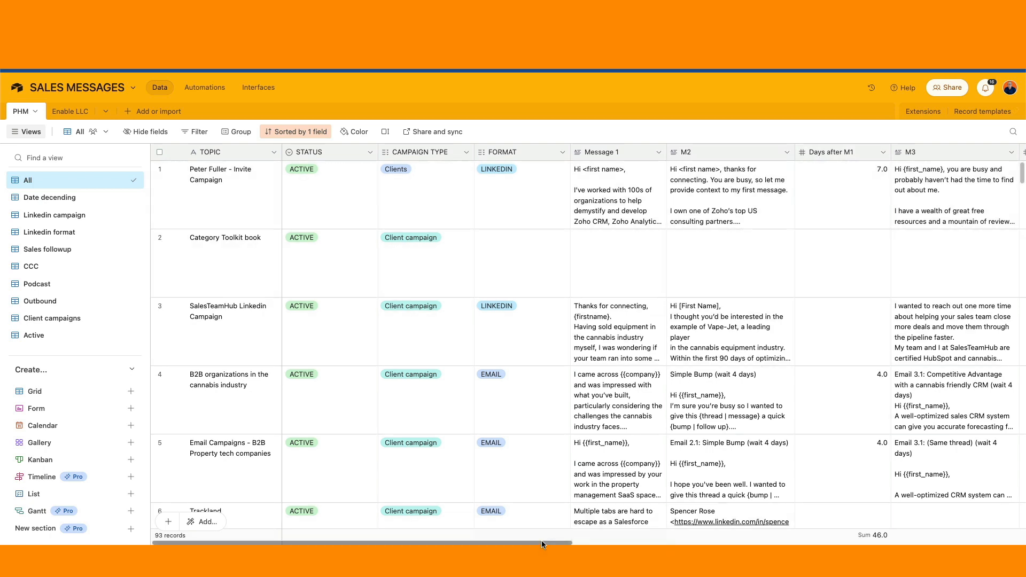
drag(565, 540, 946, 540)
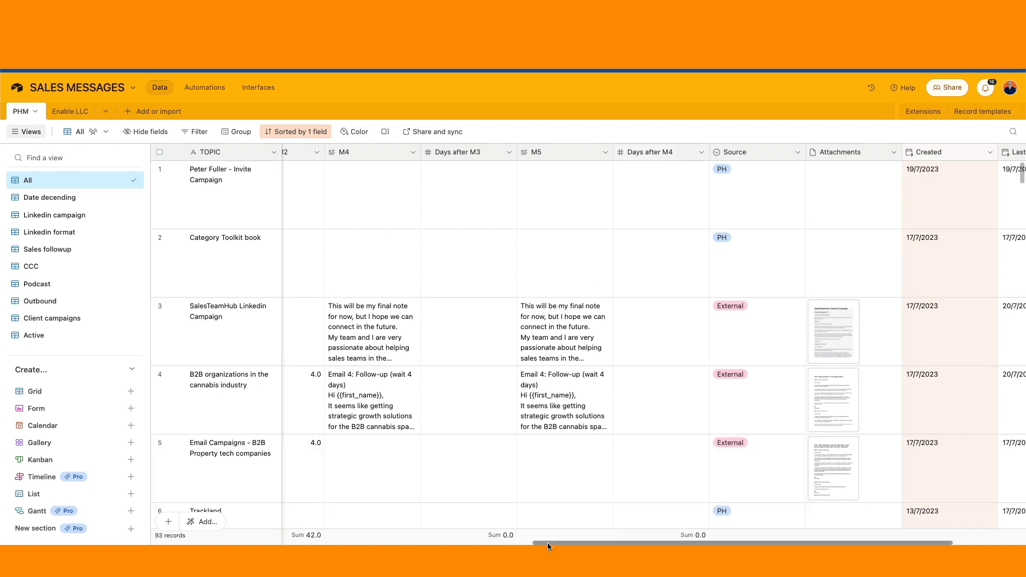
drag(547, 543, 168, 543)
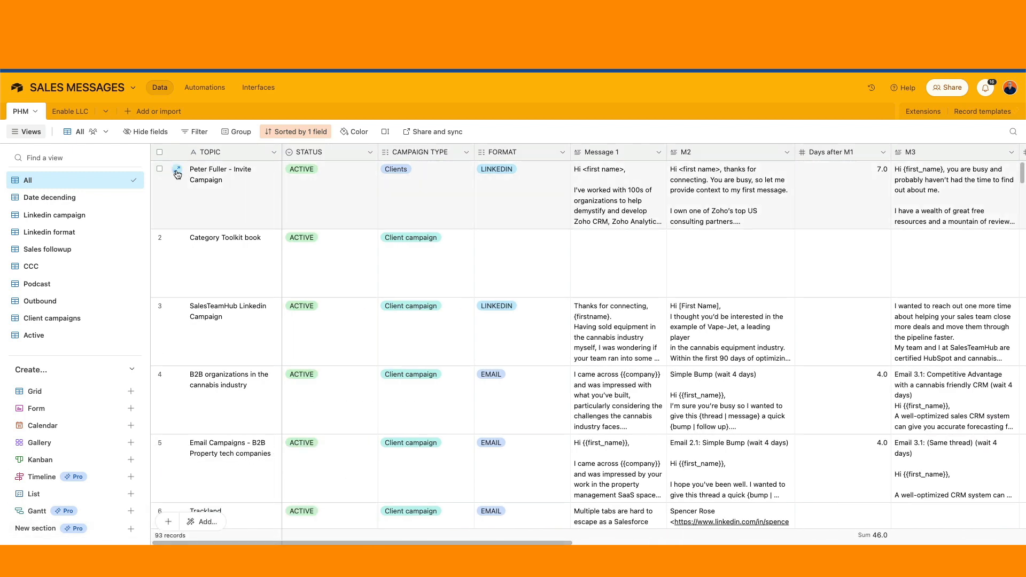
Review the first record's expanded fields, scroll the grid right, and go back to Home.
click(177, 171)
scroll(504, 360, down, 3)
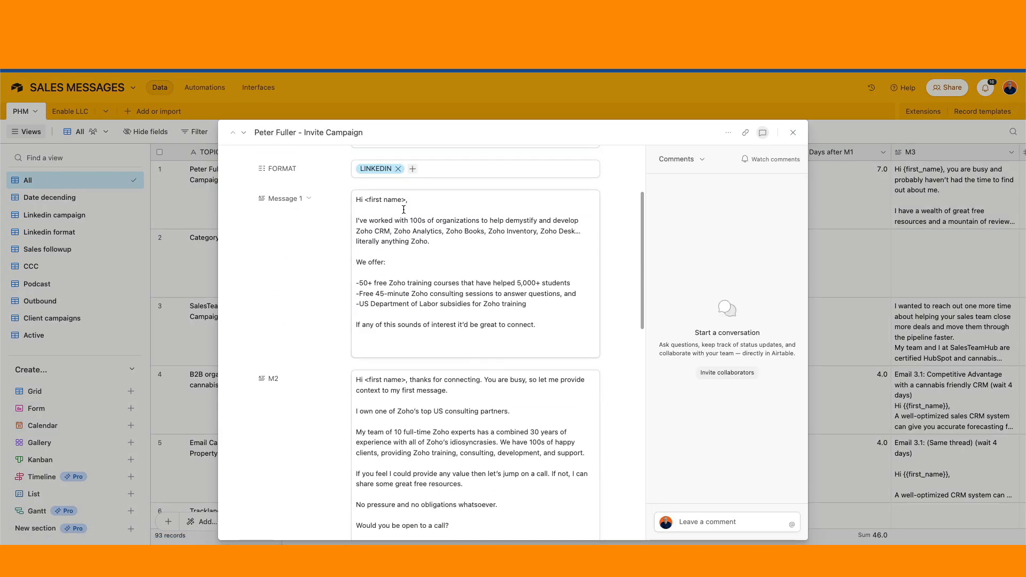
scroll(430, 332, down, 2)
scroll(433, 342, down, 10)
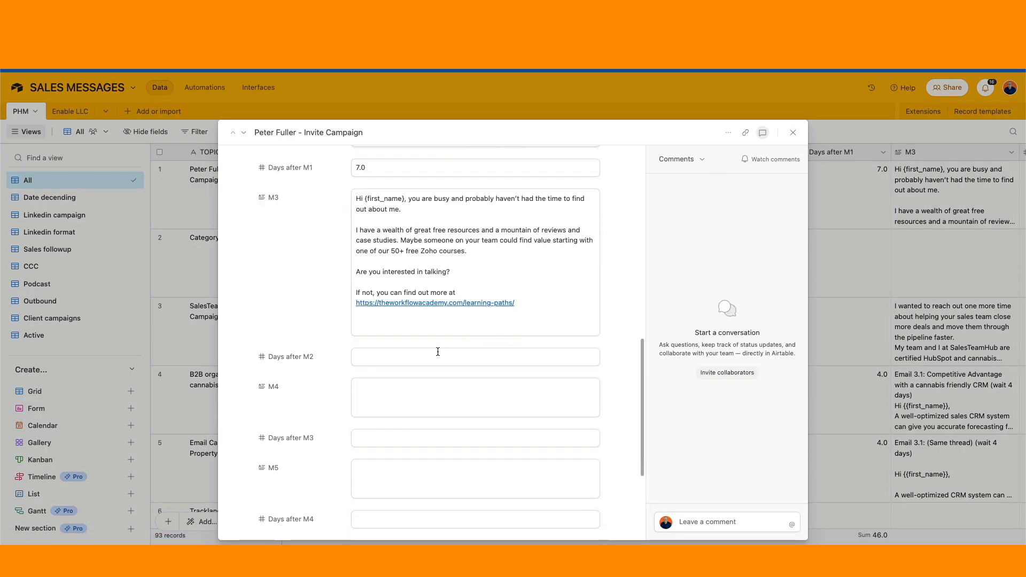
scroll(460, 221, up, 15)
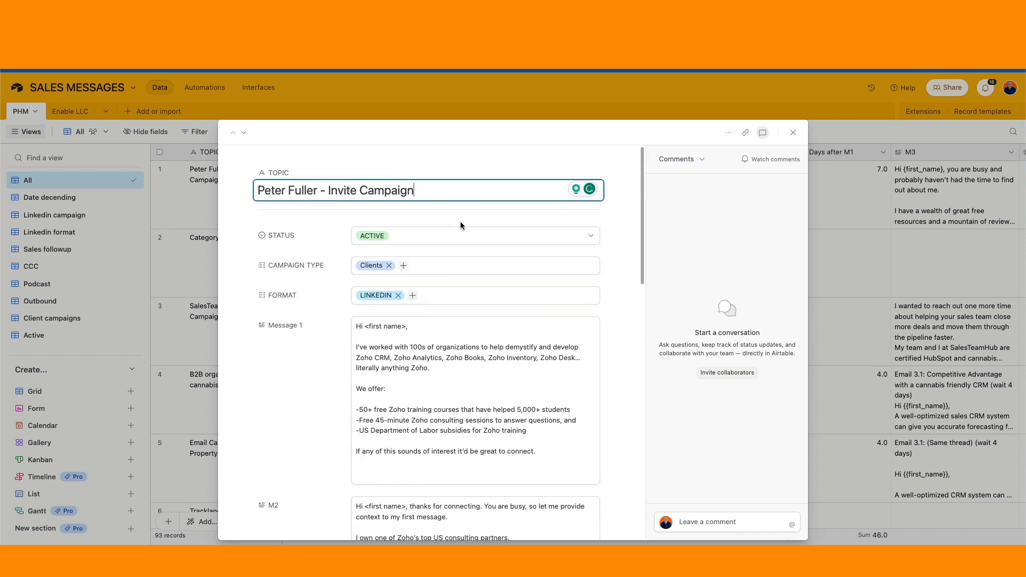
click(794, 134)
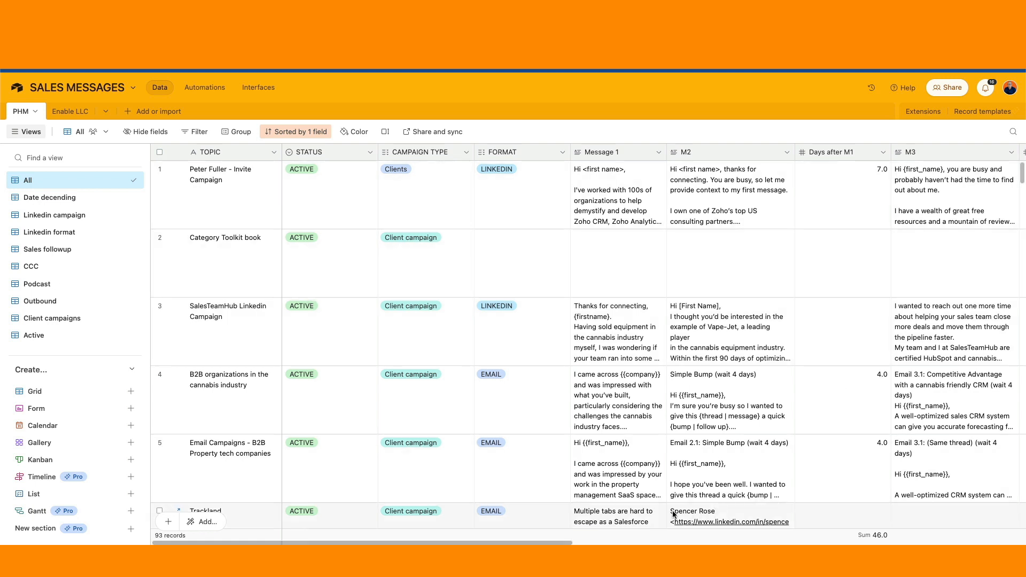
scroll(562, 541, right, 10)
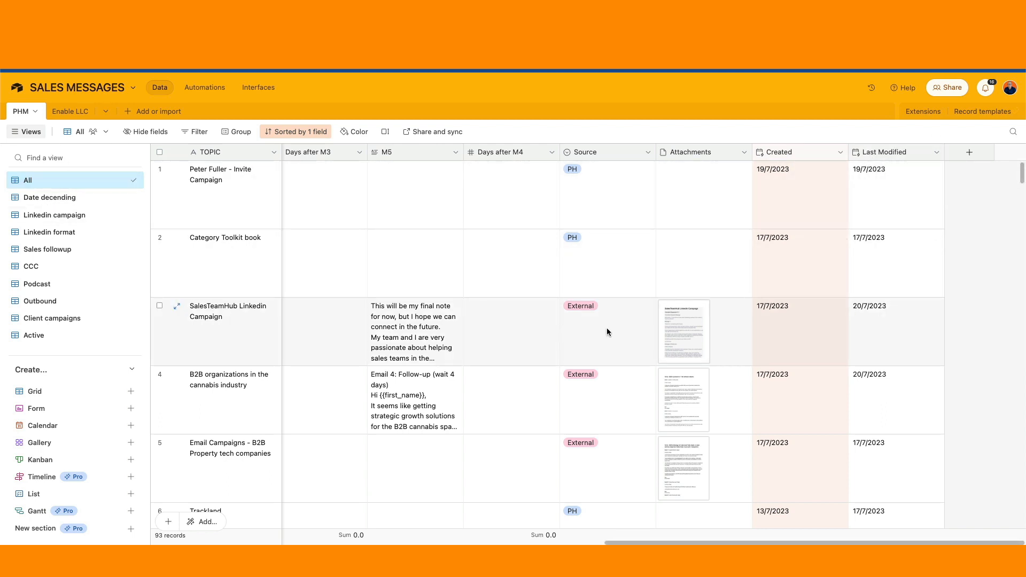
click(722, 6)
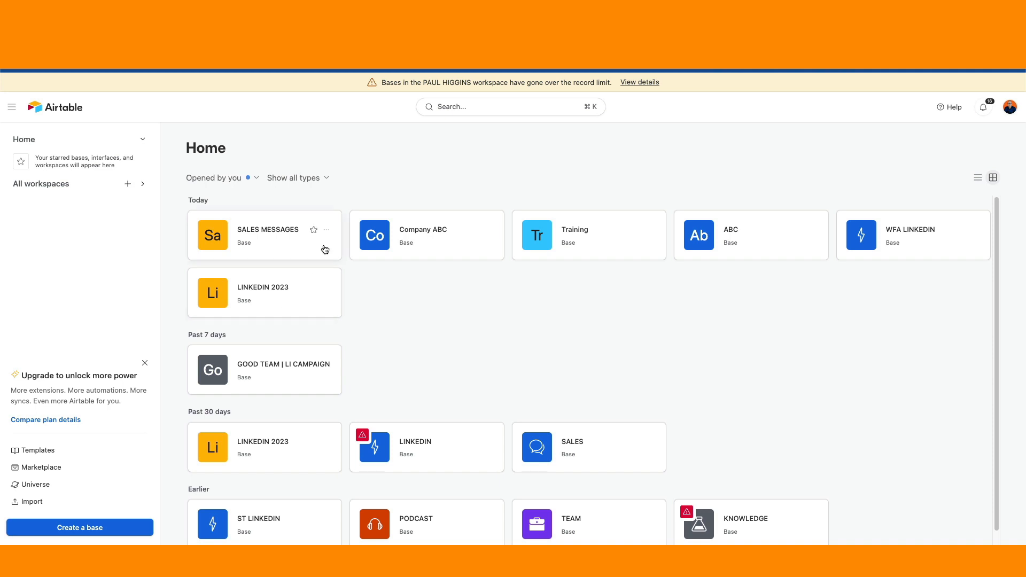
Open Company ABC and rename the Messages table's Grid view to All.
click(436, 236)
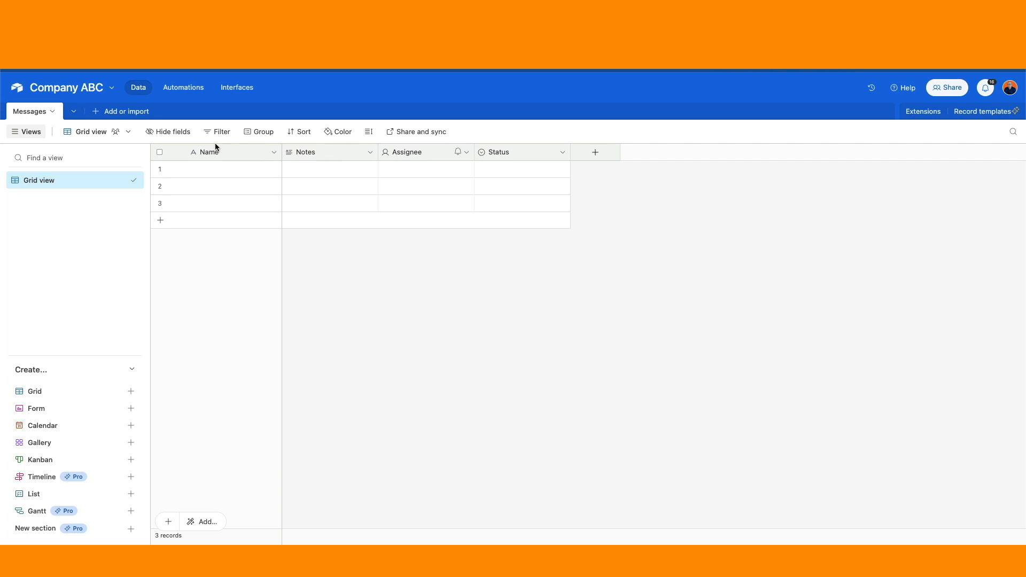
right_click(63, 180)
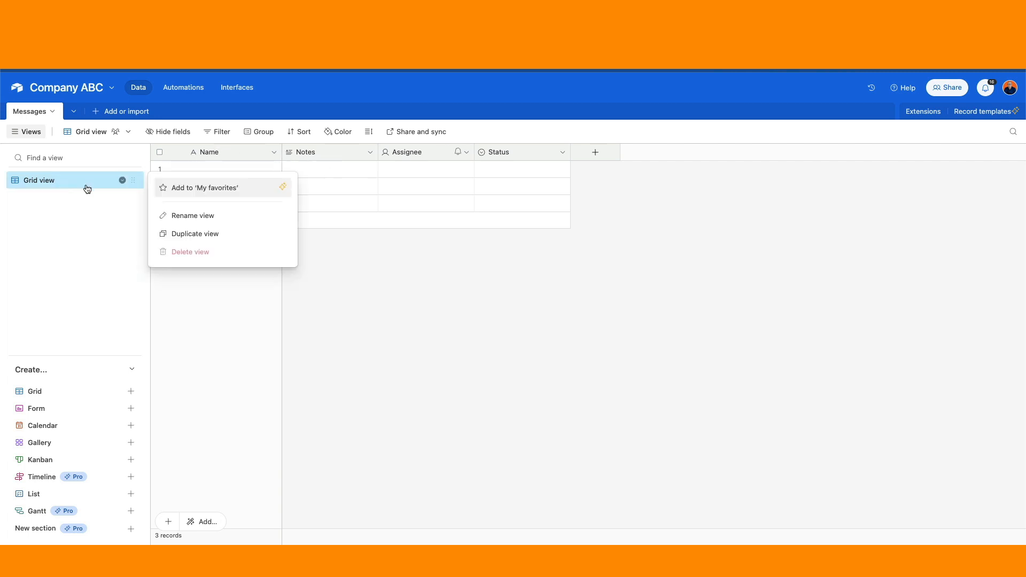
click(197, 219)
text(A)
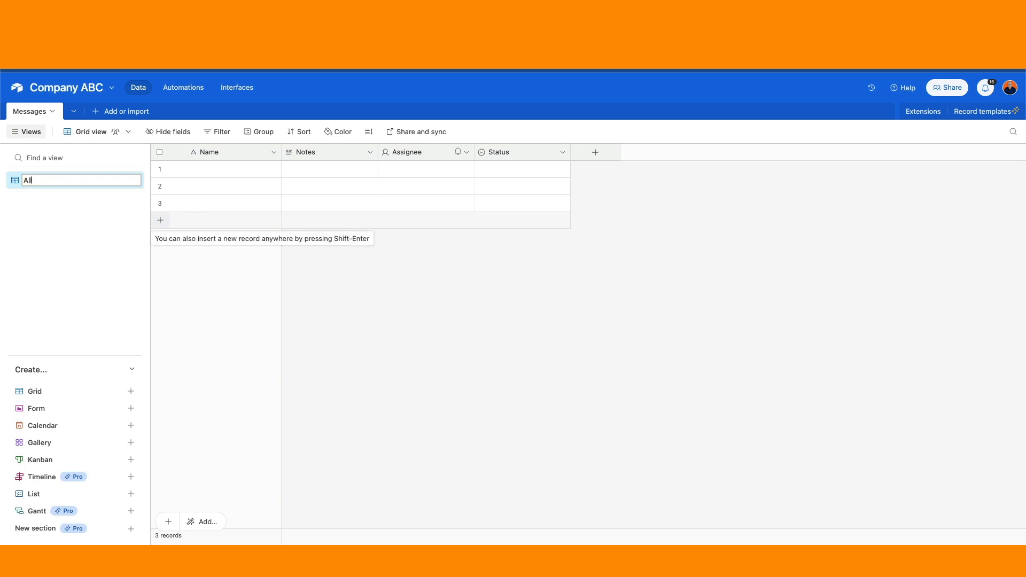
text(ll)
key(Return)
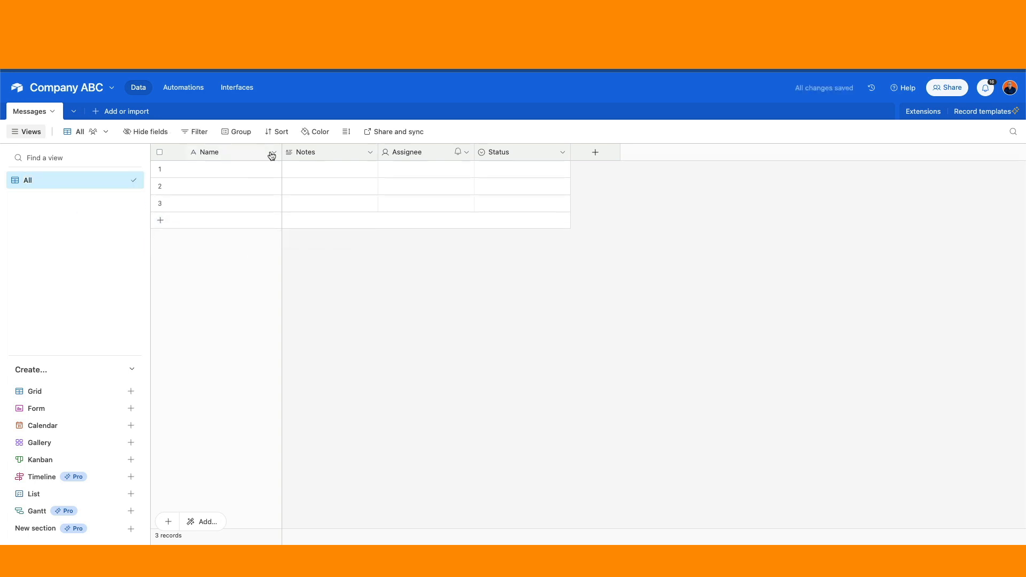
click(274, 153)
Change the Name field's name to Topic and save it.
click(235, 177)
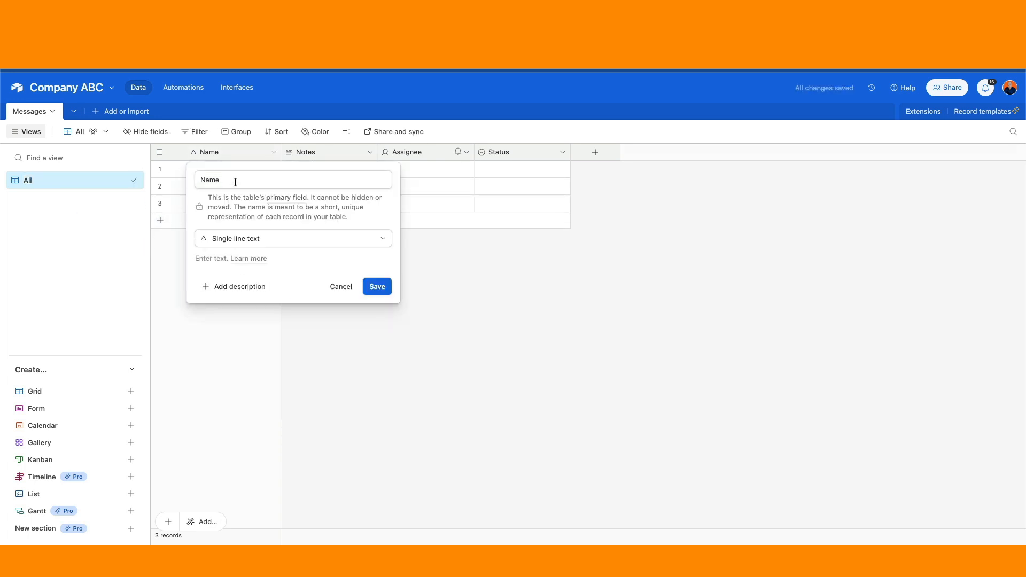
drag(228, 182, 198, 181)
text(Topi)
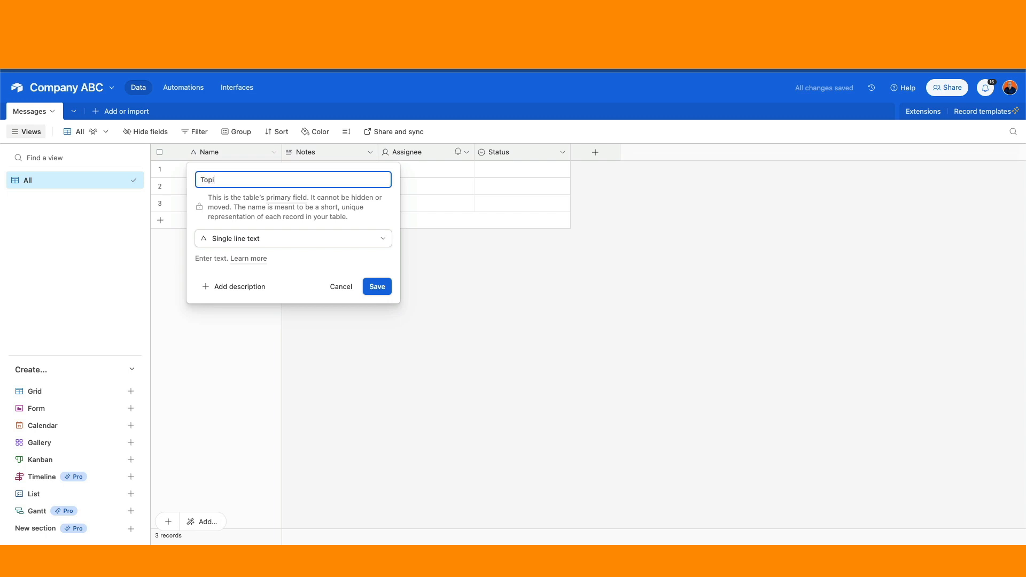
text(c)
click(376, 285)
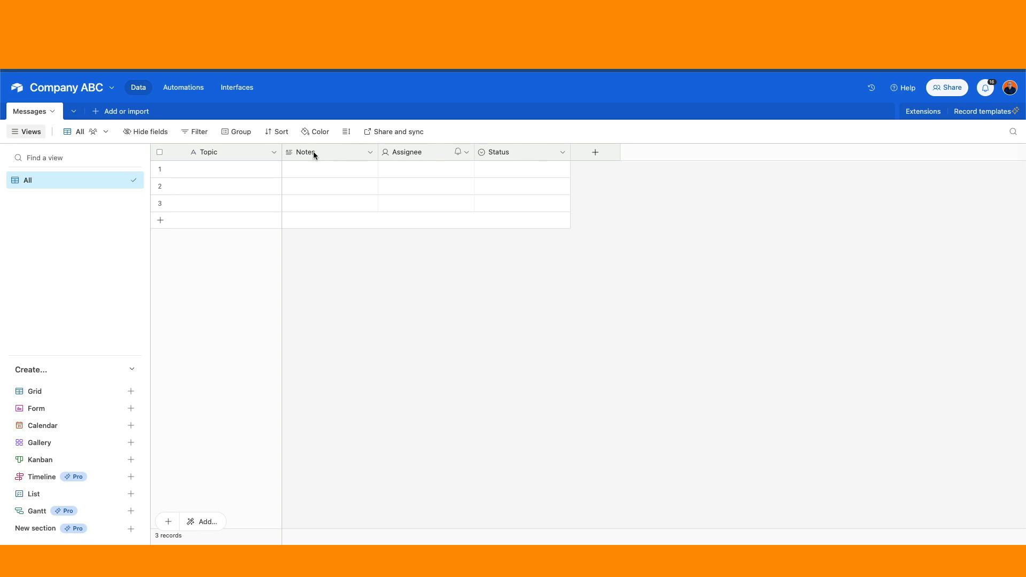
Move Status left of Notes, put In progress first among its options, and colour it peach.
drag(506, 151, 292, 156)
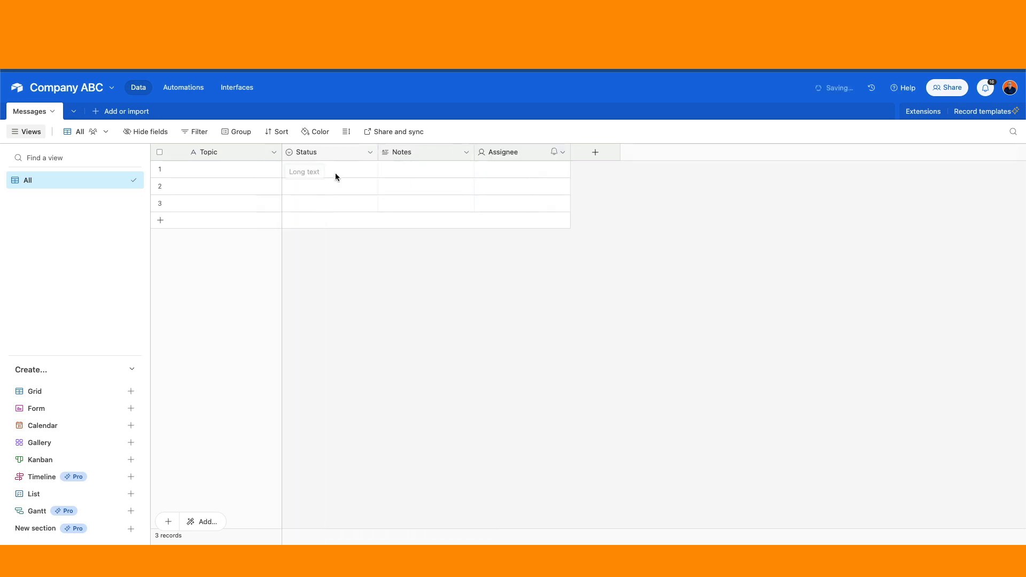
click(370, 155)
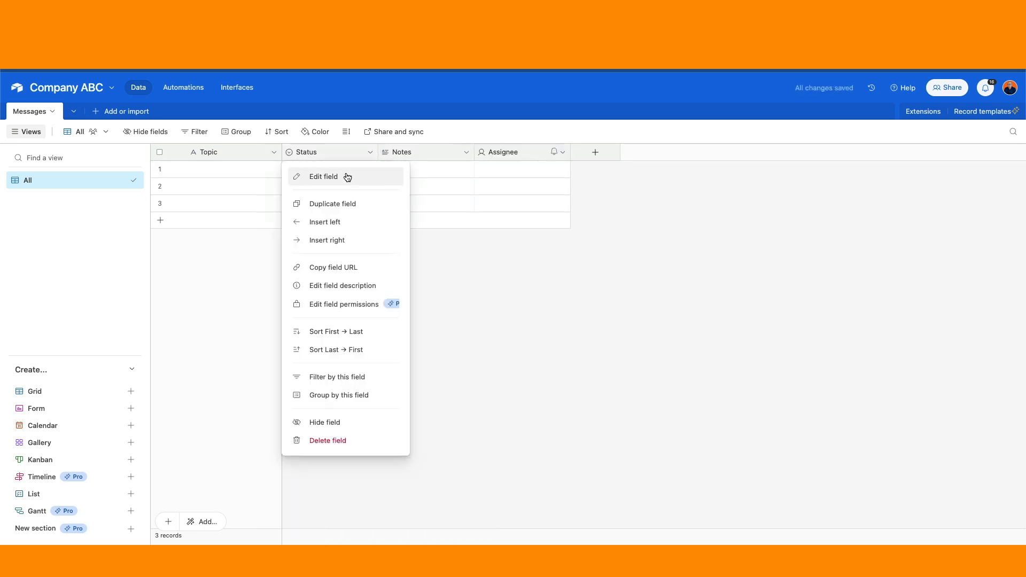
click(345, 175)
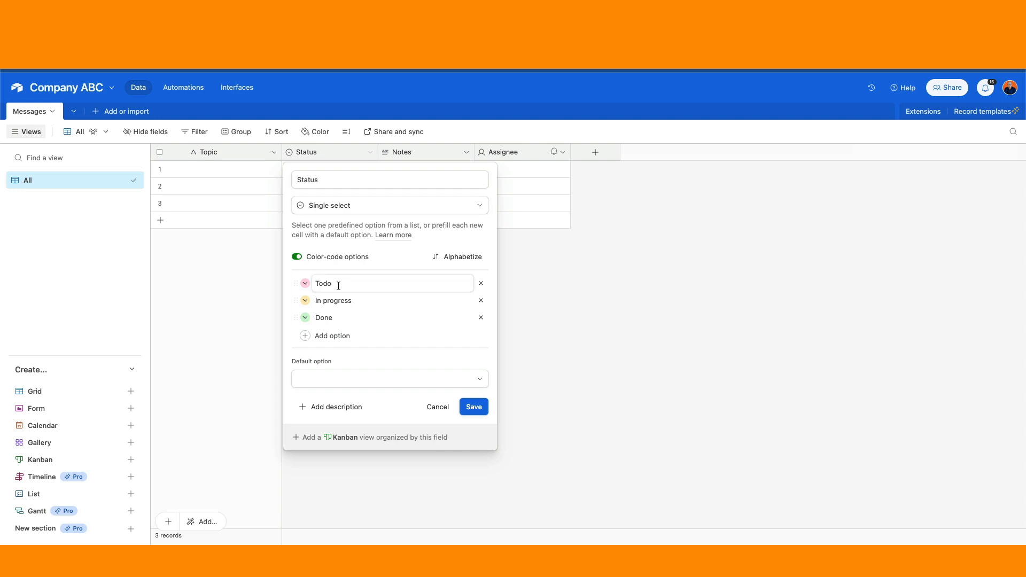
click(315, 283)
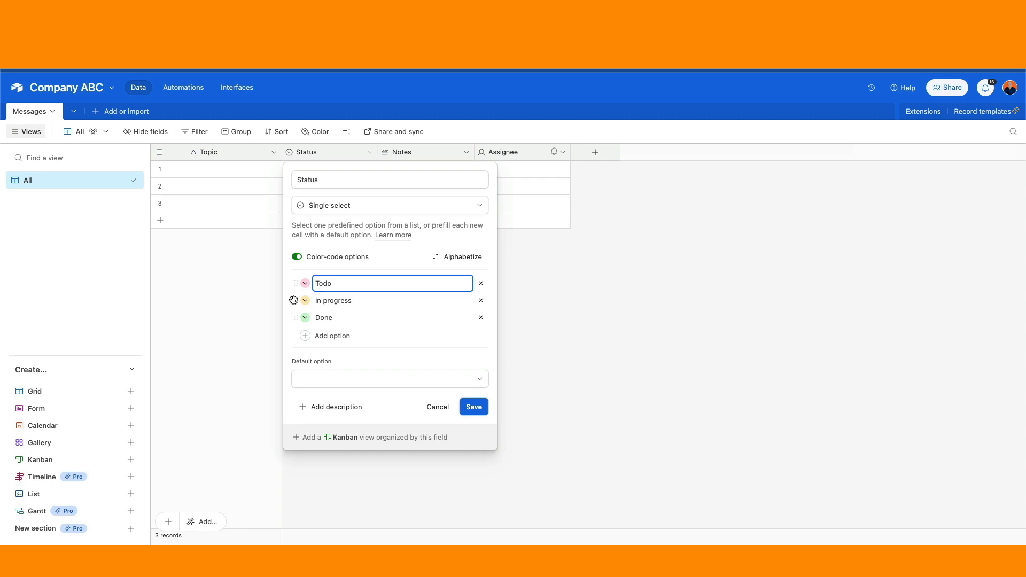
drag(295, 300, 328, 283)
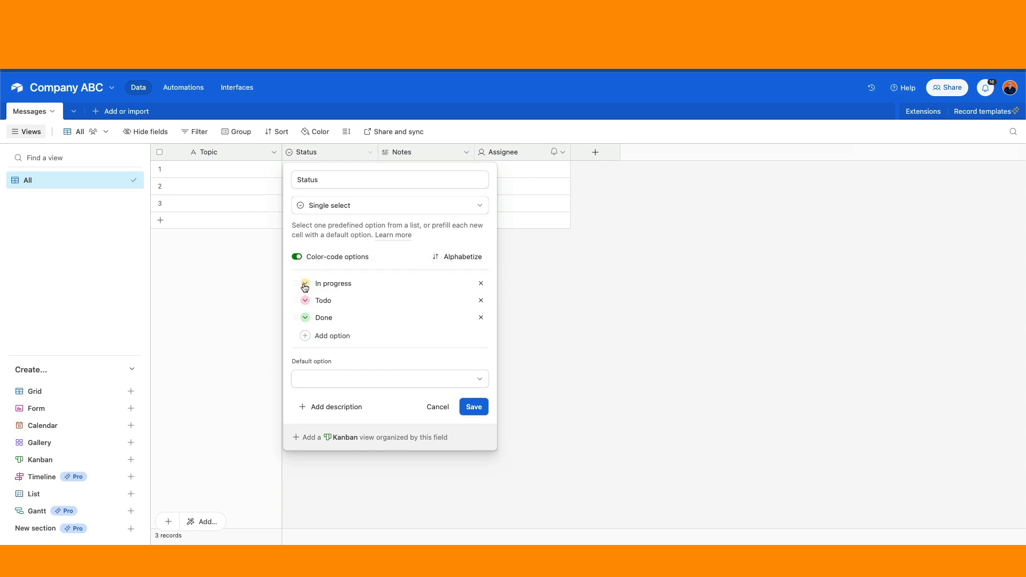
click(305, 284)
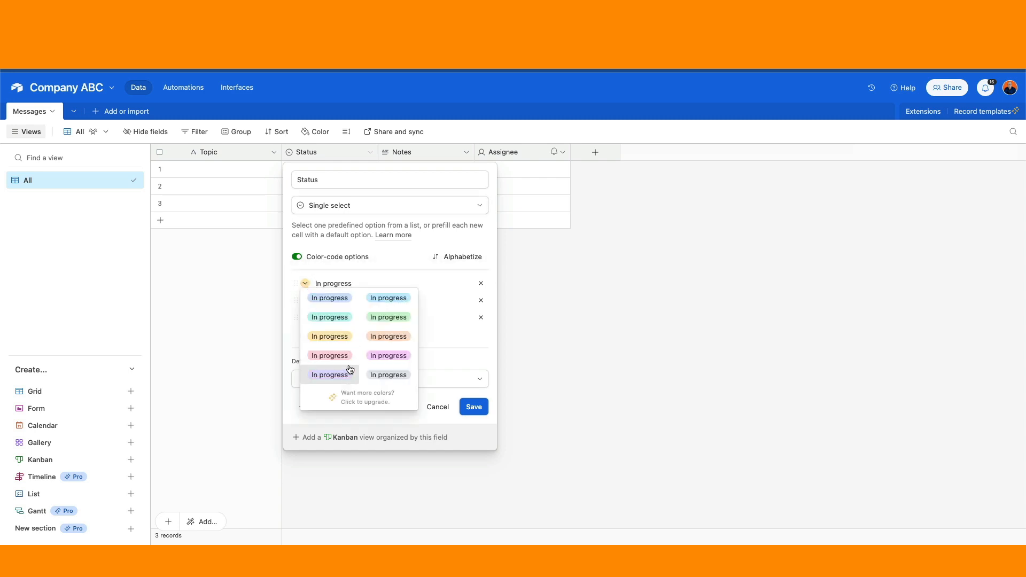
click(389, 336)
Rename Todo to Active and Done to Archive, colour them green and pink, and save.
click(327, 301)
drag(328, 301, 355, 300)
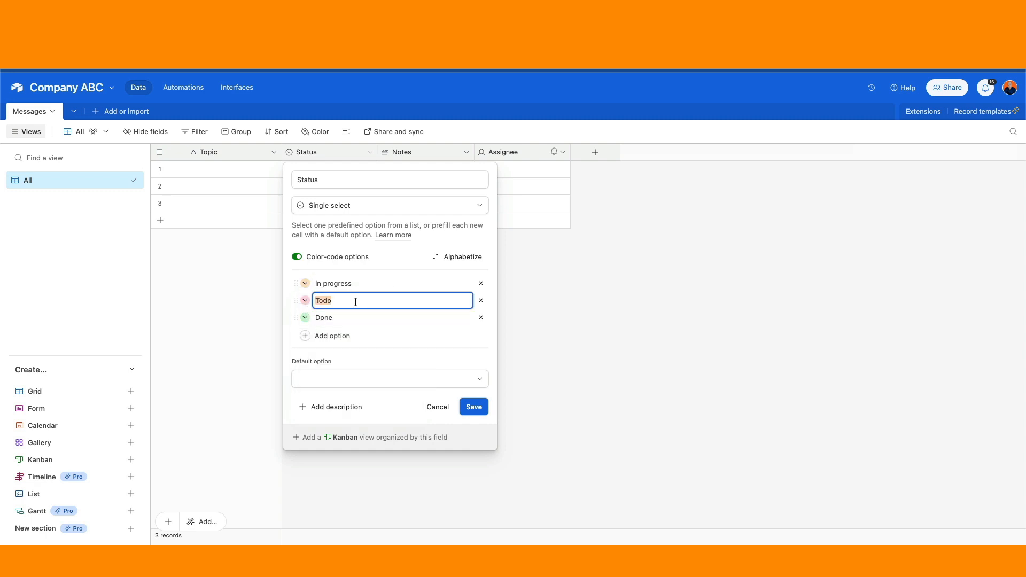
text(Active)
click(321, 317)
drag(315, 317, 364, 321)
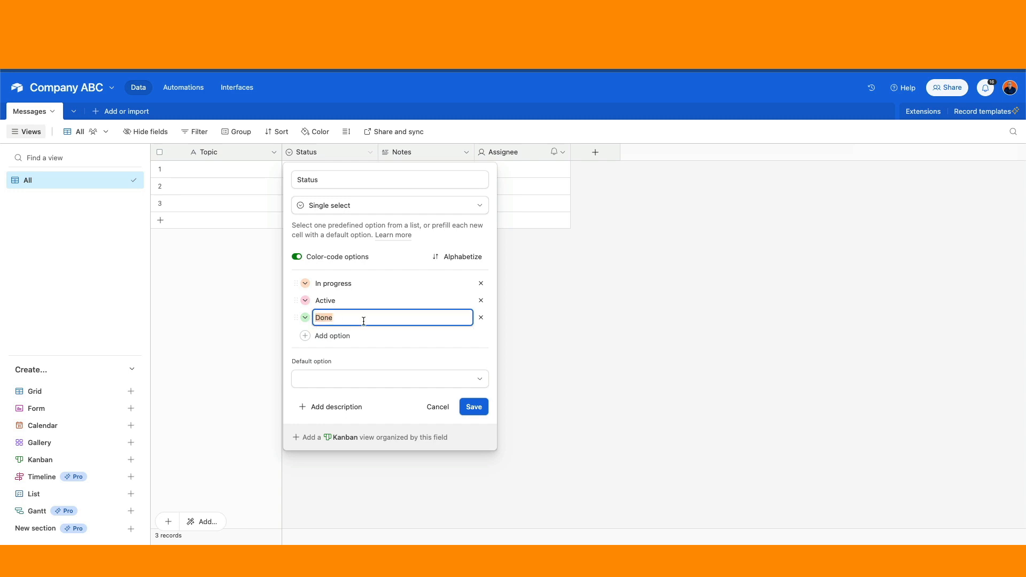
text(Archive)
click(305, 300)
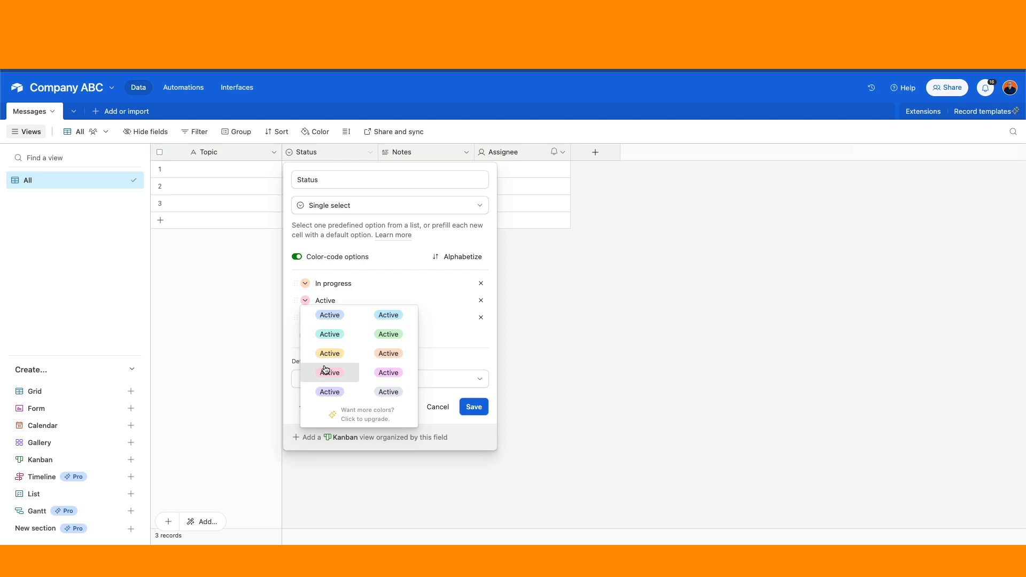
click(344, 336)
click(305, 317)
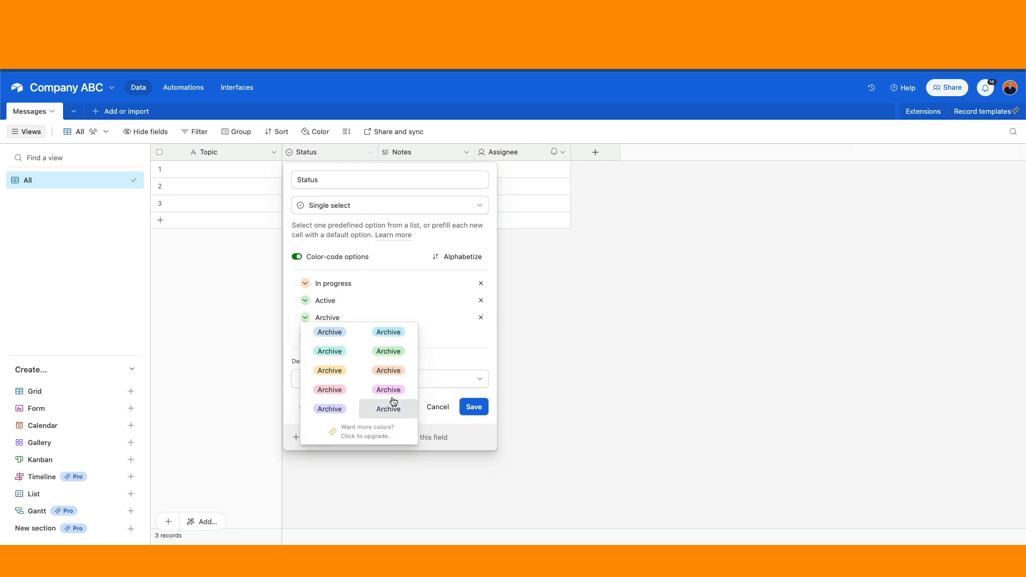
click(395, 394)
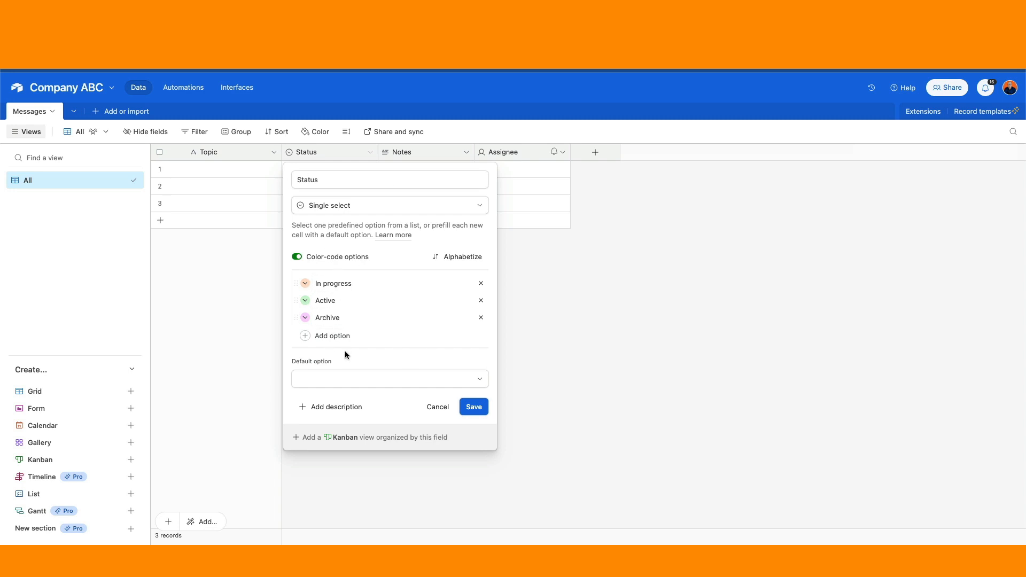
click(477, 410)
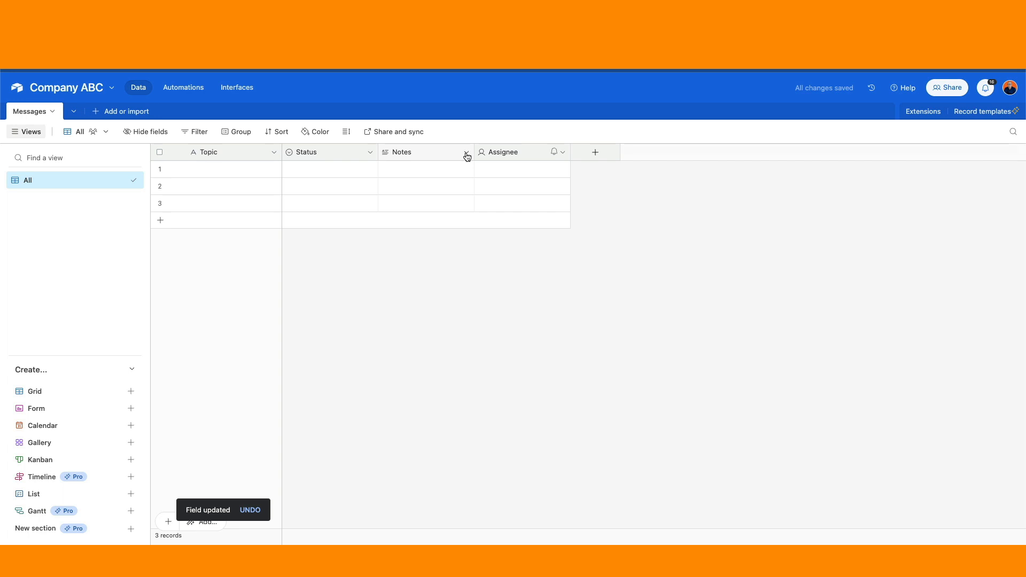
Insert a new single-select field to the left of Notes.
click(595, 154)
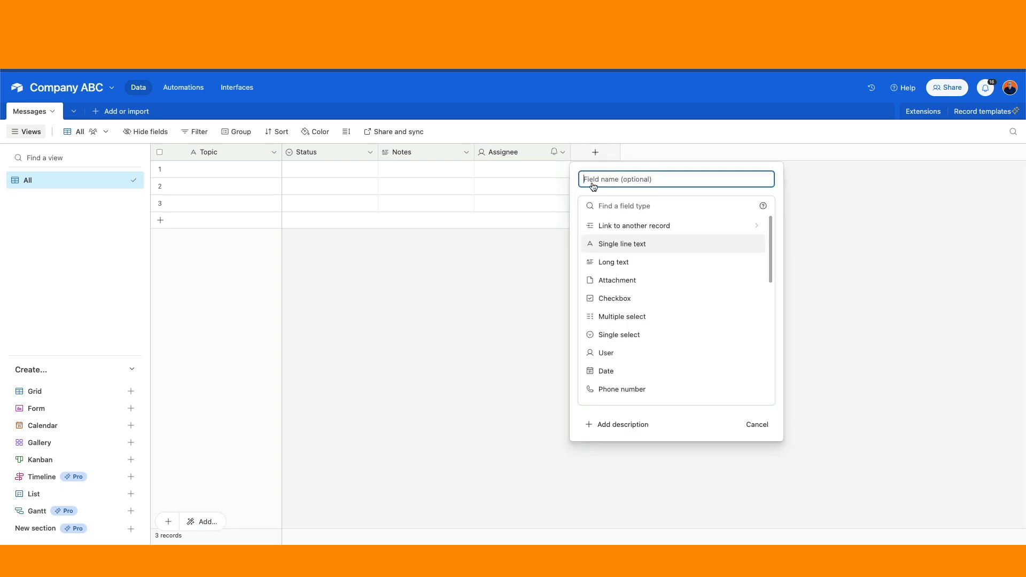
click(482, 322)
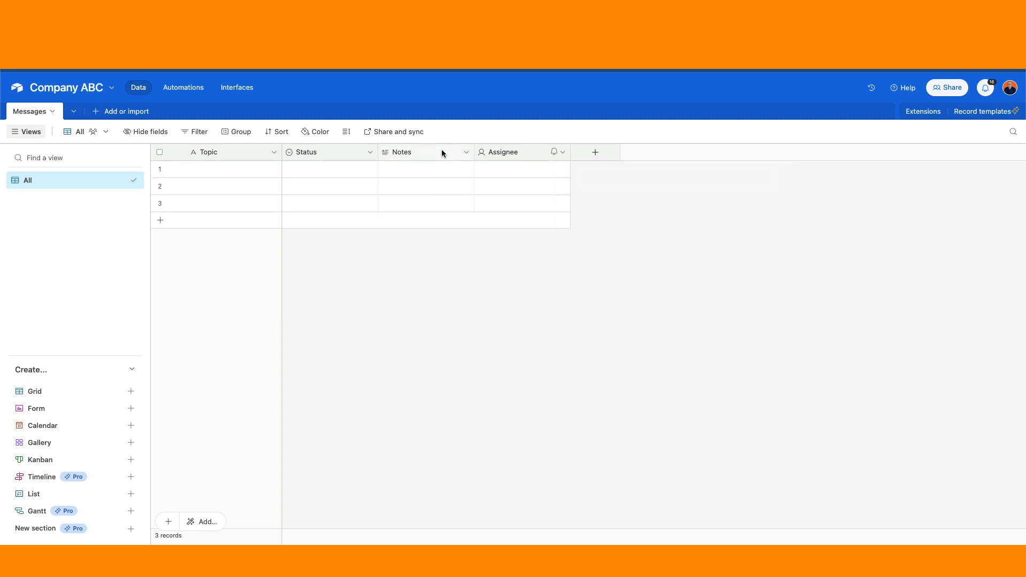
click(466, 154)
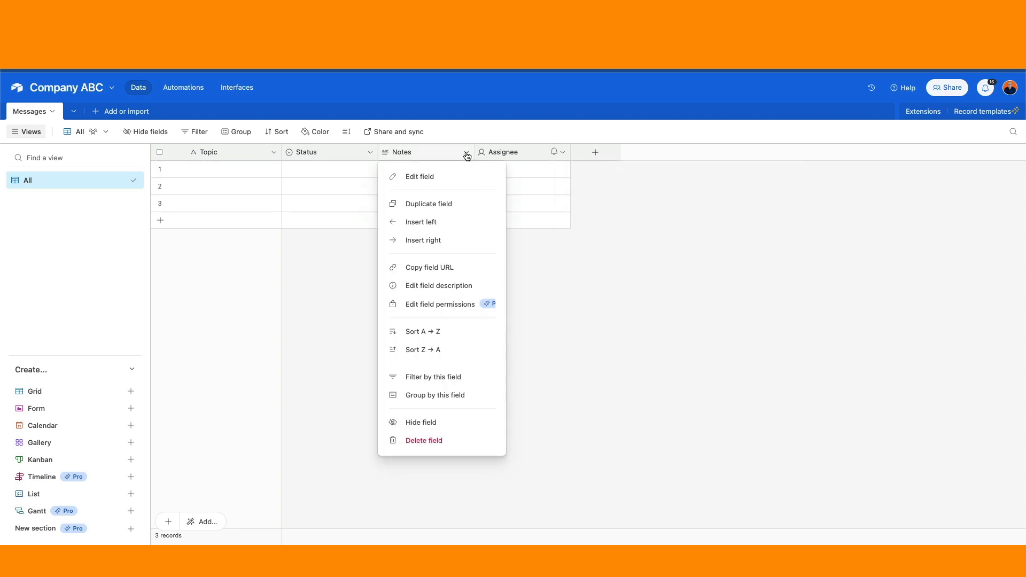
click(435, 227)
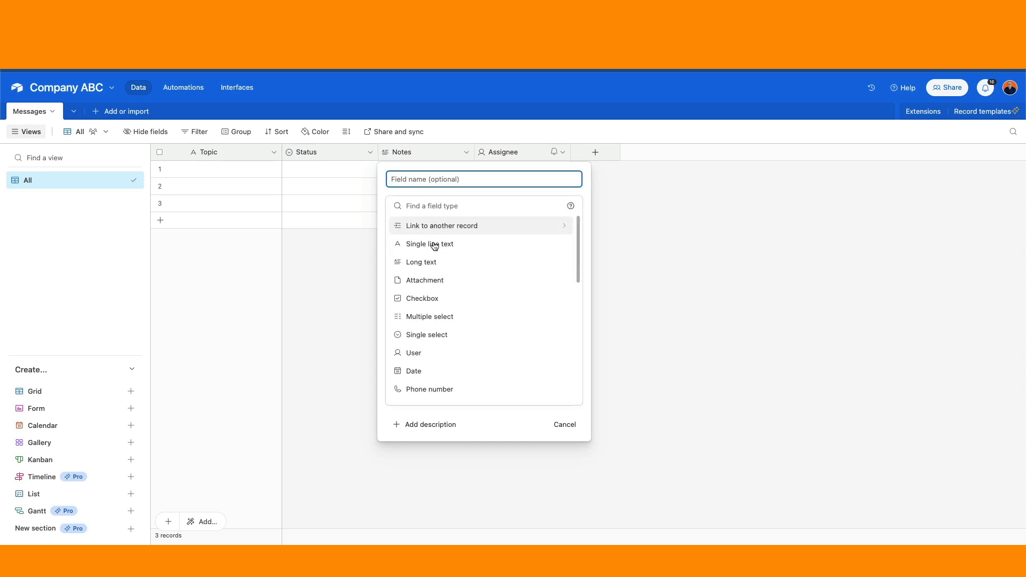
click(445, 334)
Name it Campaign type with choices Client and Campaign, and create the field.
click(407, 181)
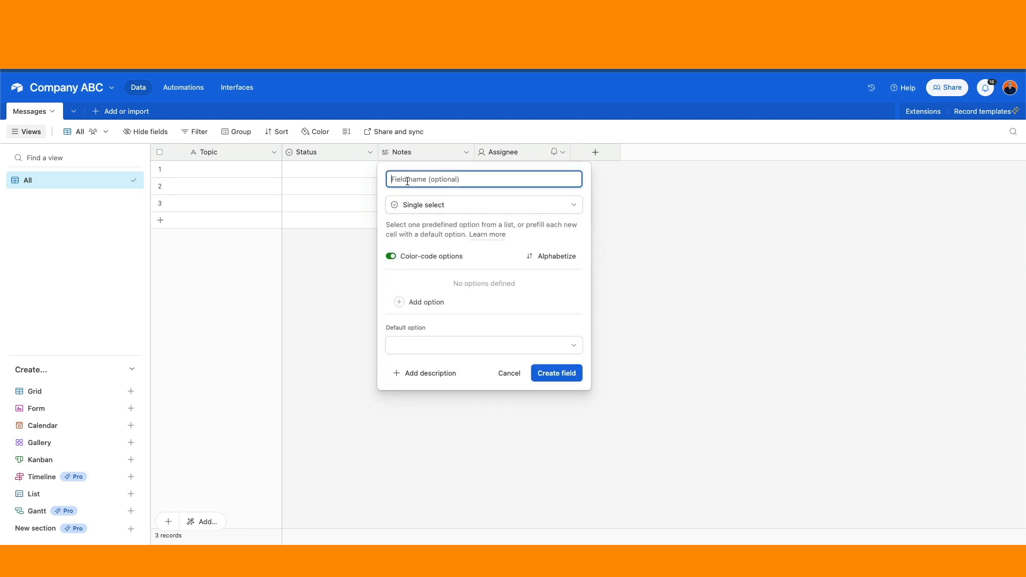
text(Campaign type)
click(430, 301)
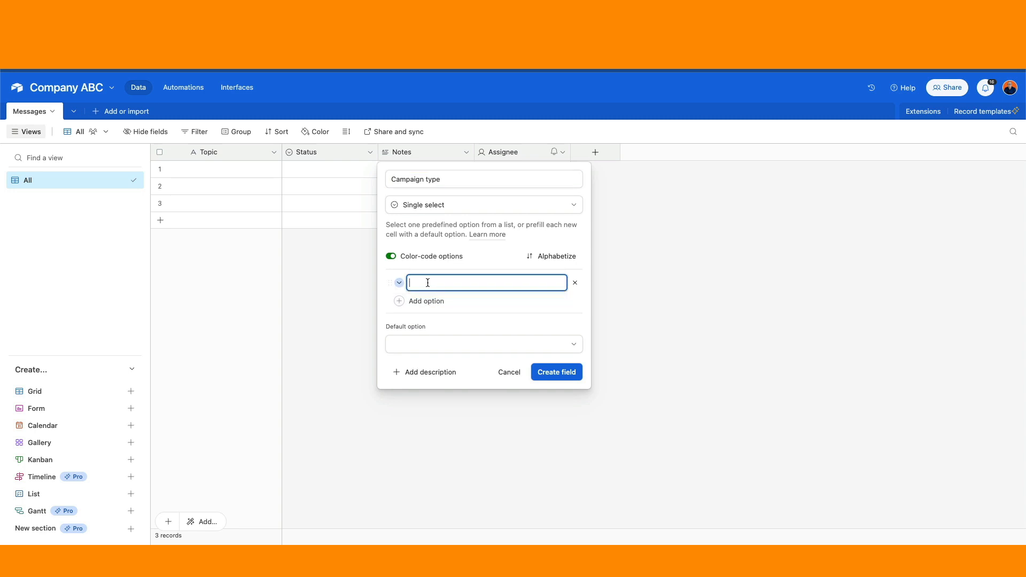
text(Client)
click(427, 301)
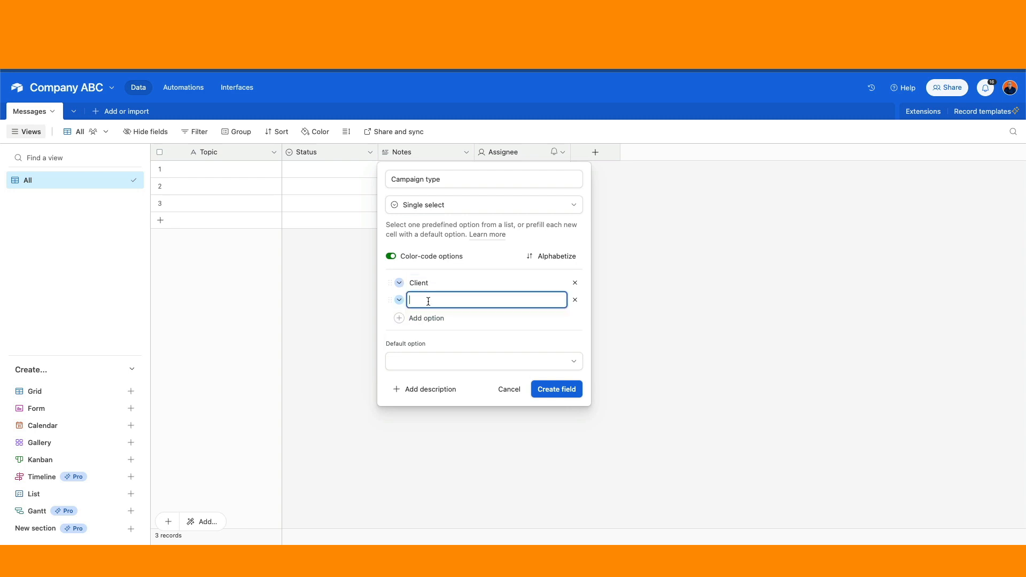
text(Campaign)
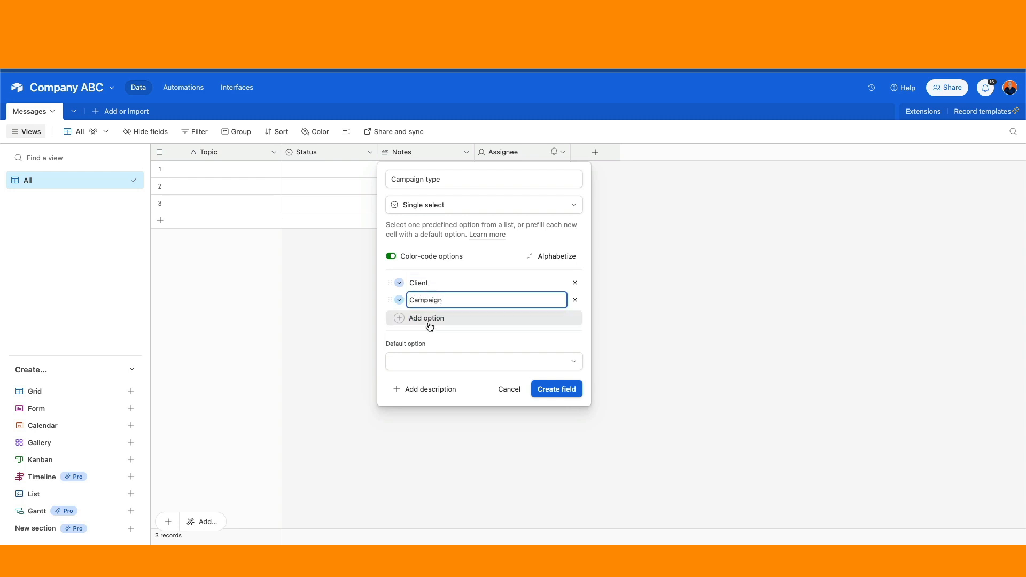
click(562, 392)
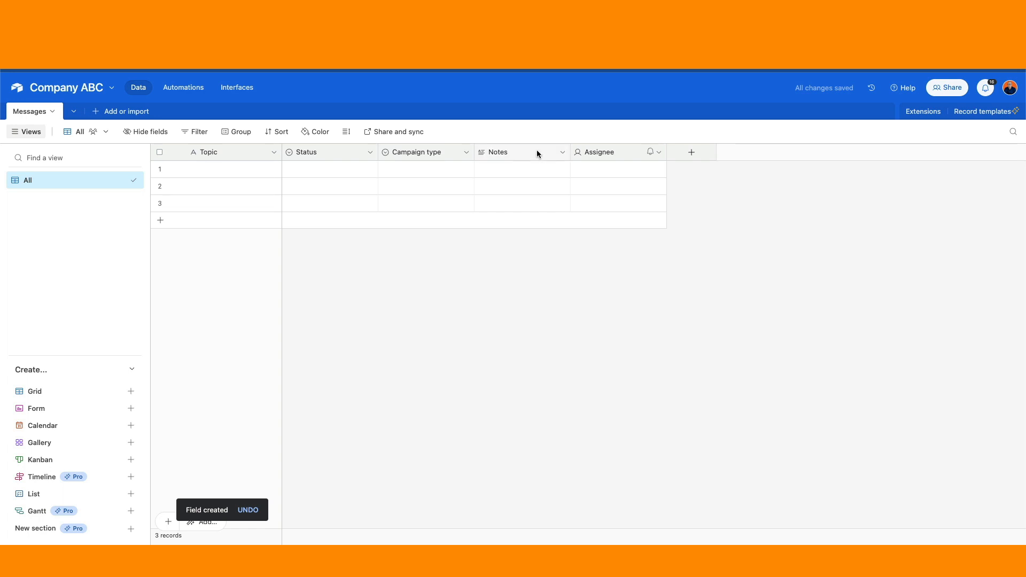
Rename the Notes field to Format and change its type to single select.
click(563, 152)
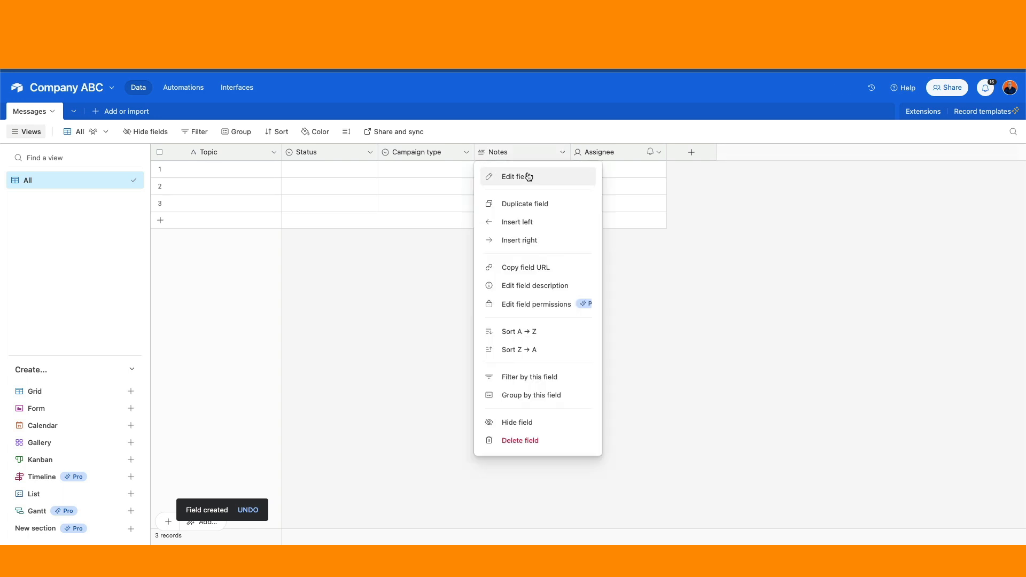
click(528, 176)
double_click(534, 181)
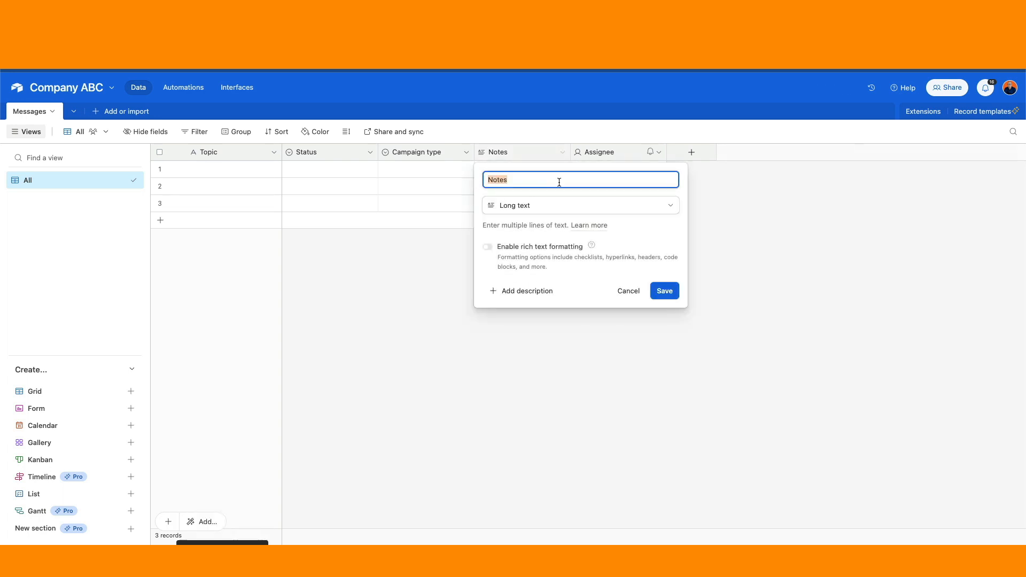
text(Format)
click(548, 208)
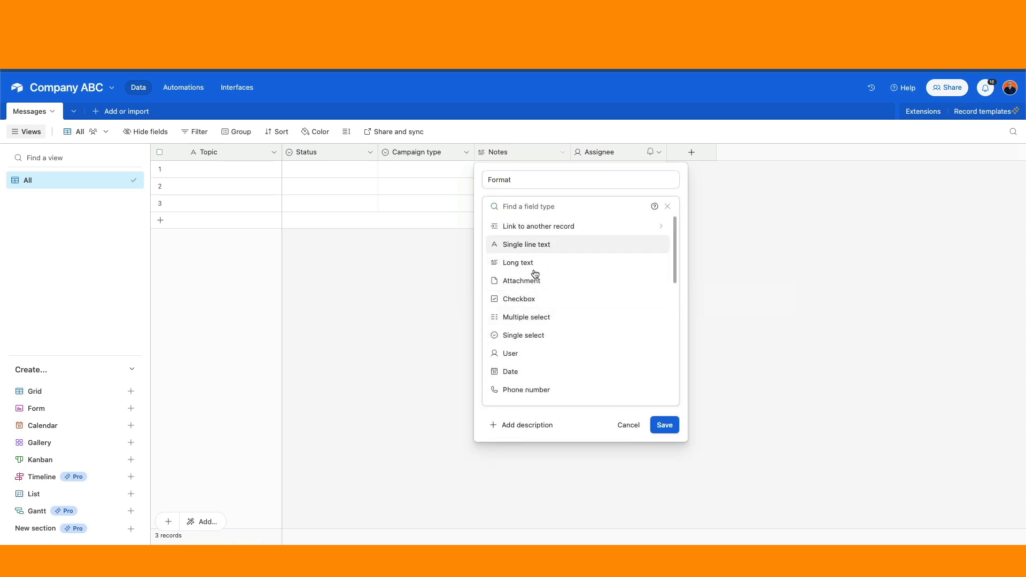
click(528, 336)
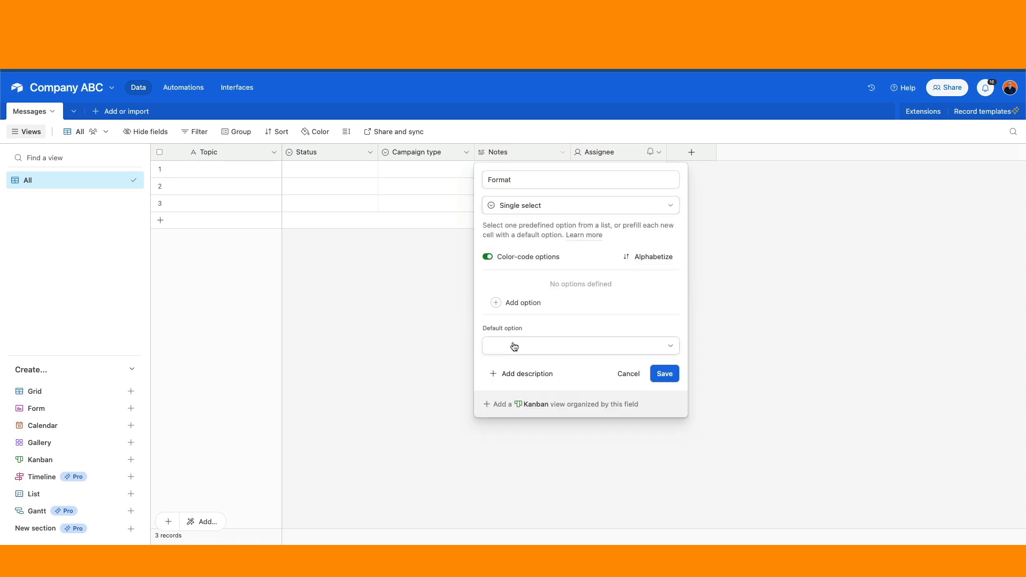
Add Linkedin and Email choices, sort them alphabetically, and save.
click(529, 302)
text(Lin)
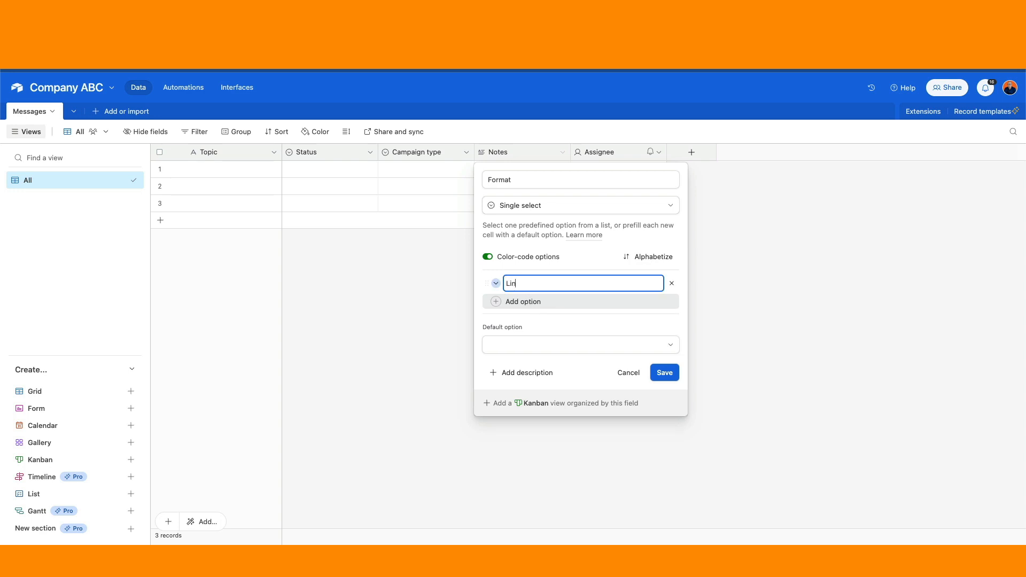
text(kedin)
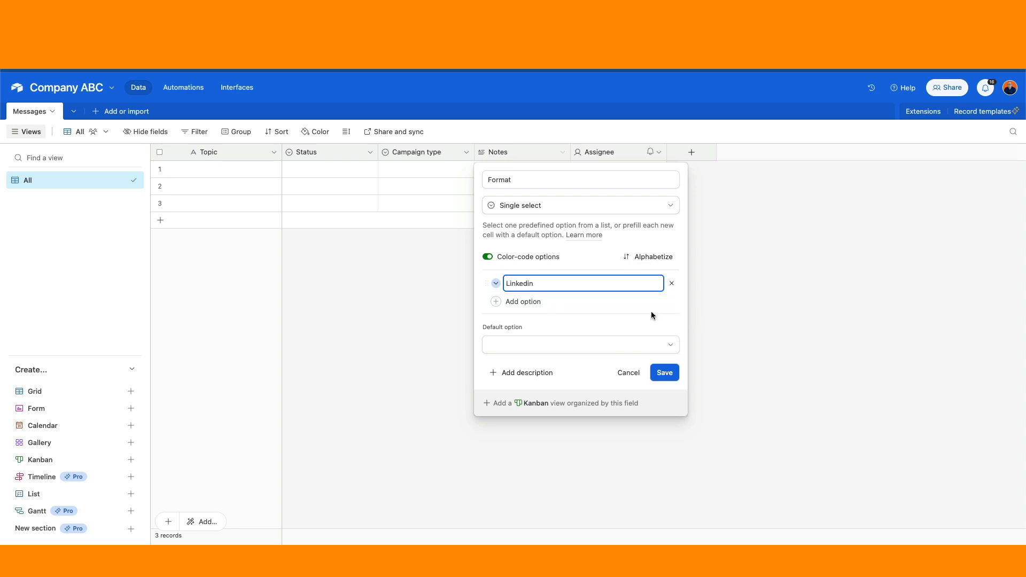
click(540, 303)
text(Email)
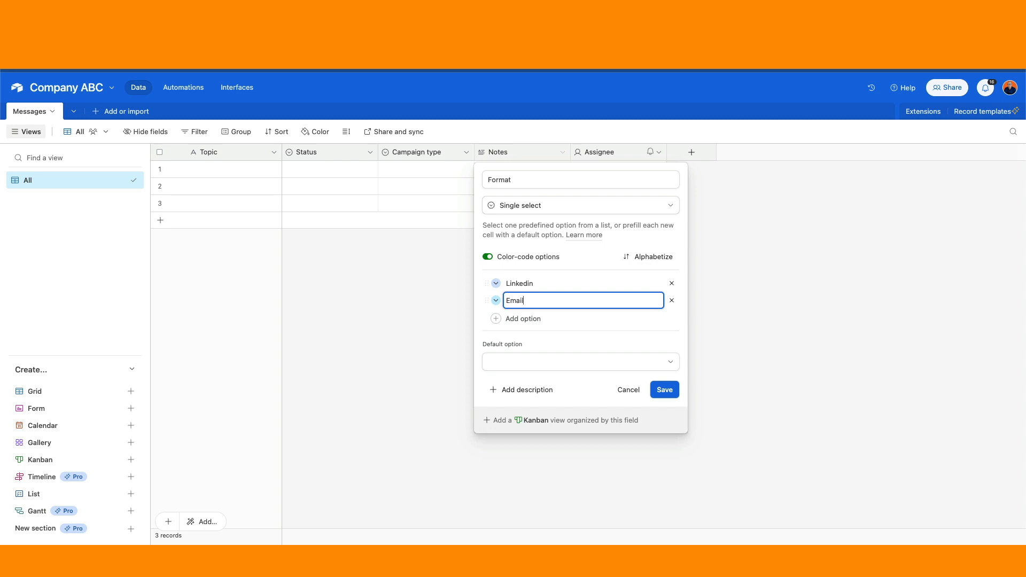
click(654, 258)
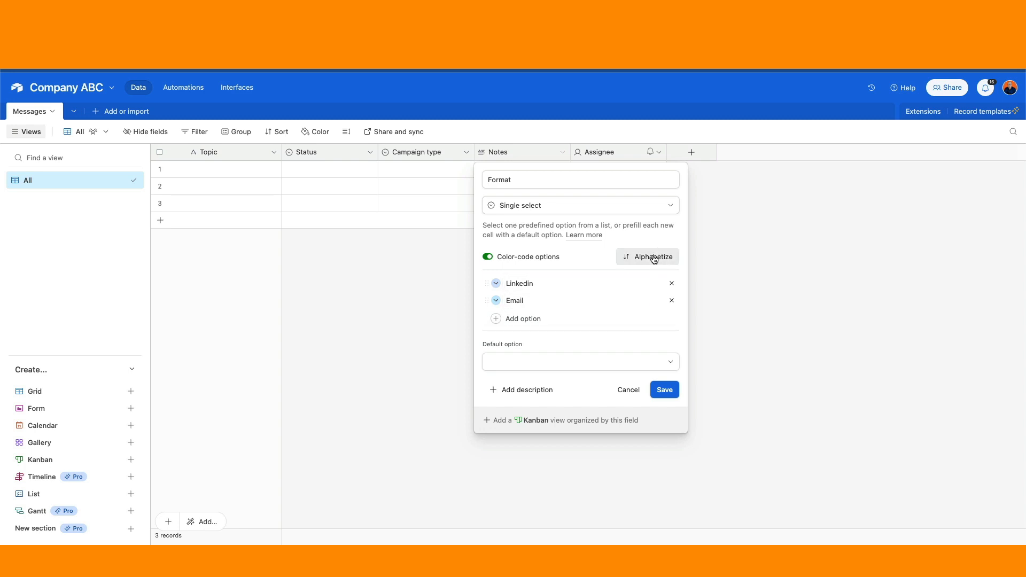
click(663, 390)
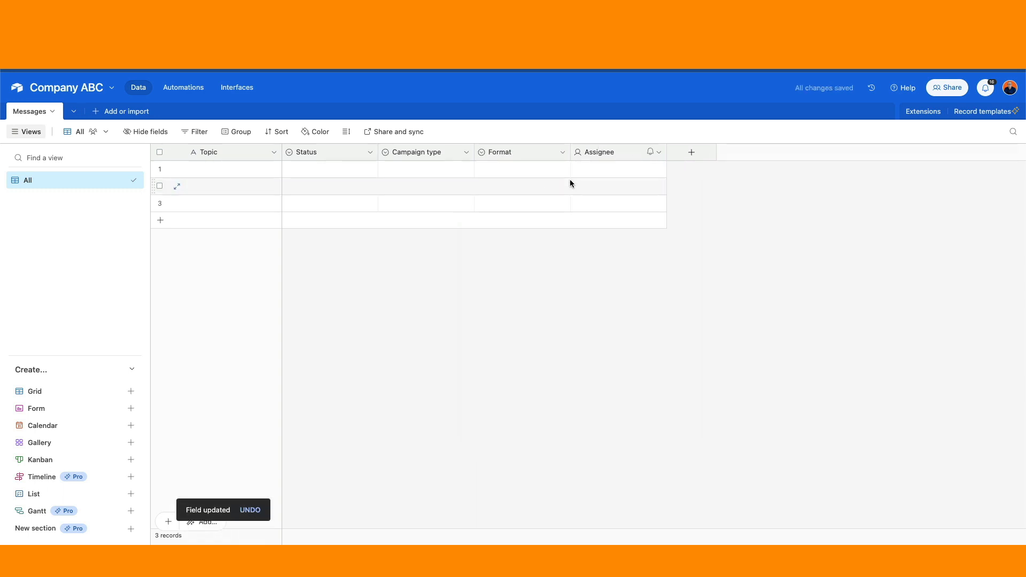
Rename Assignee to M1 as a long text field, then duplicate it.
click(658, 154)
click(601, 177)
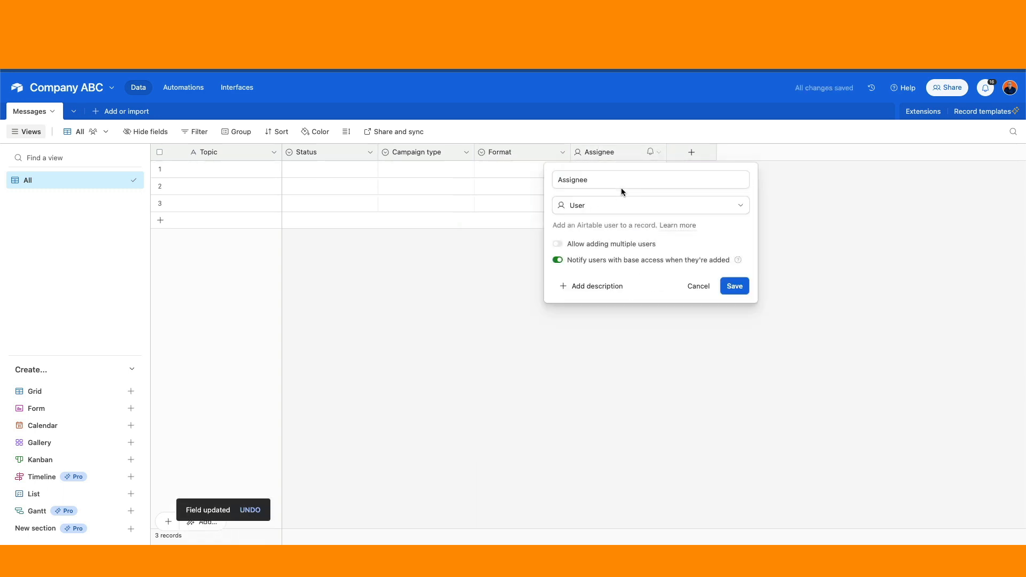
text(M1)
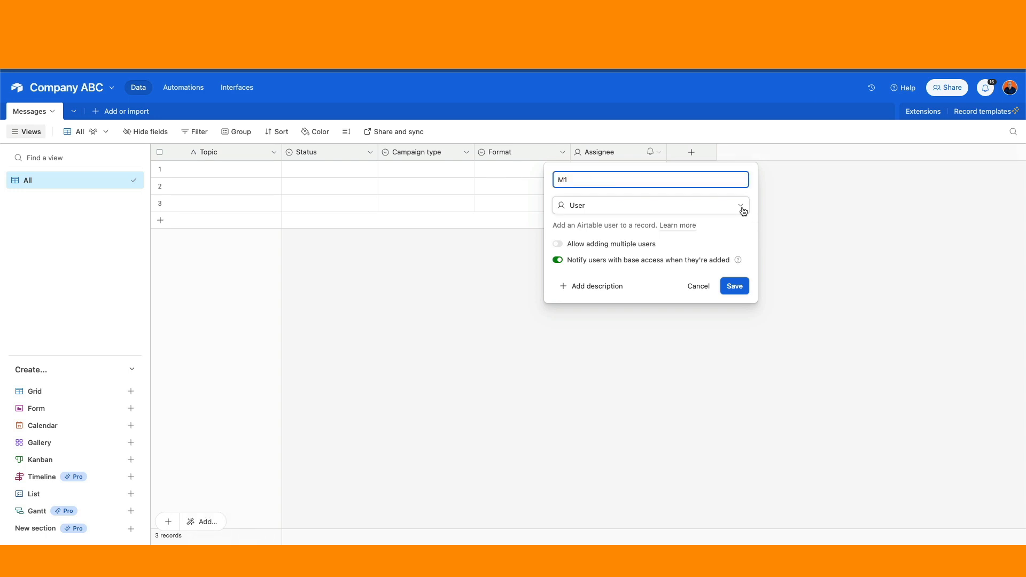
click(743, 211)
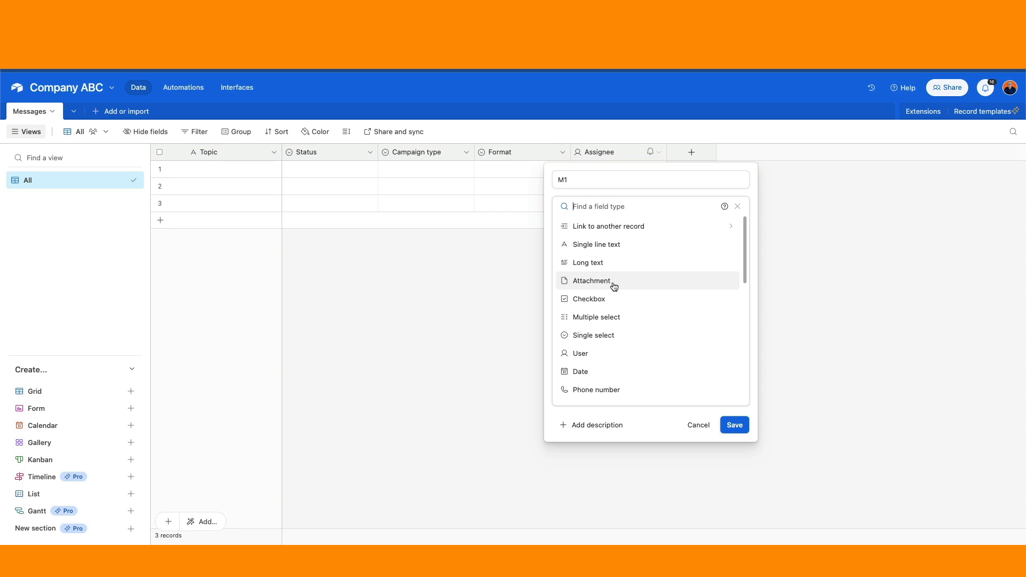
click(601, 262)
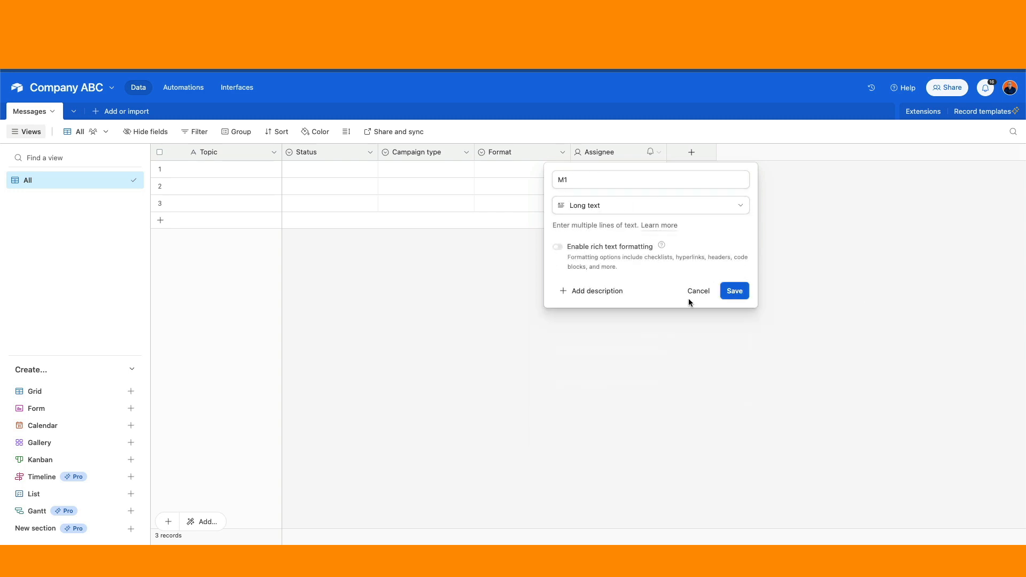
click(728, 293)
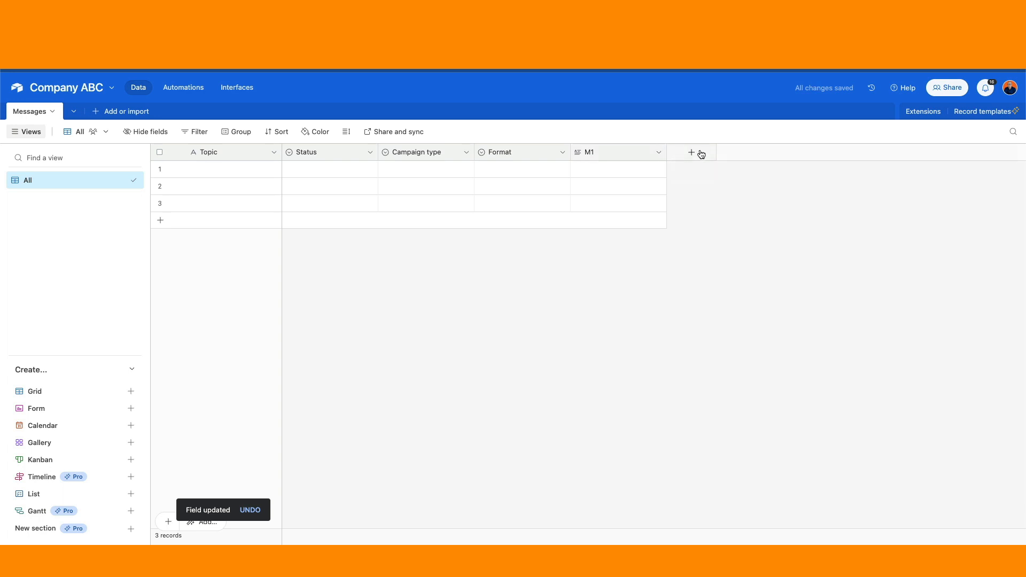
click(660, 156)
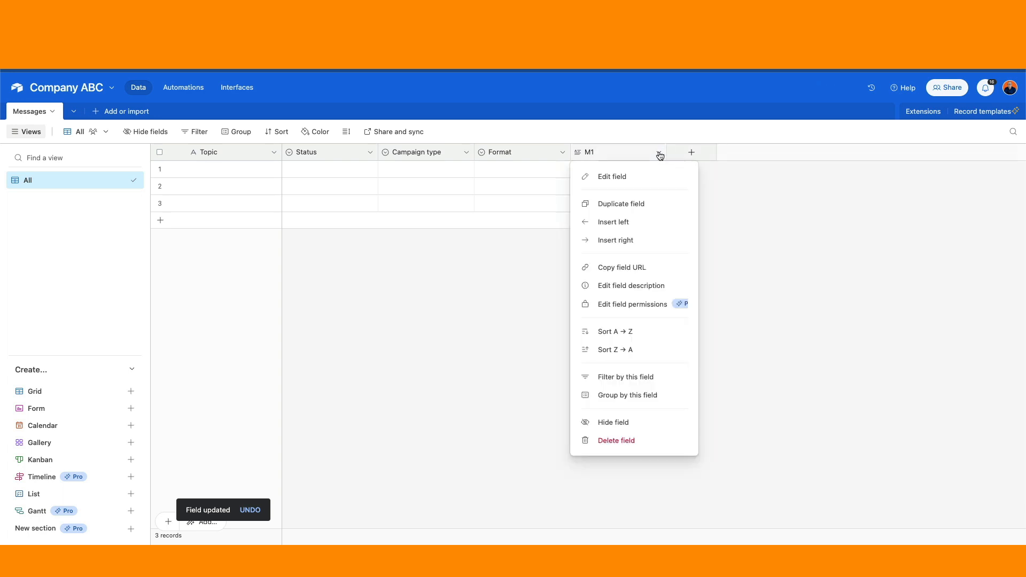
click(630, 202)
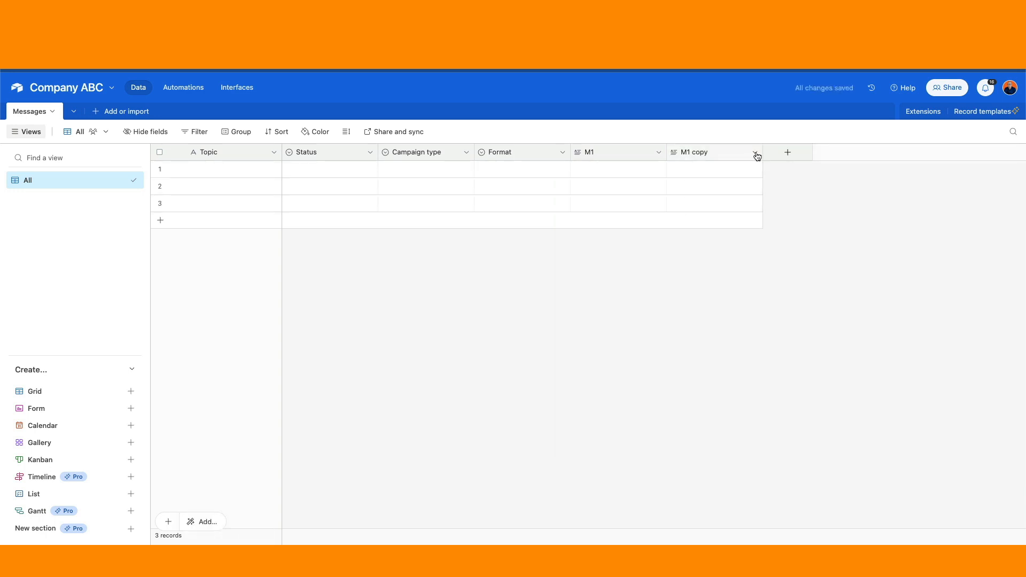
Rename the M1 copy field to M2 and save it.
click(755, 154)
click(719, 178)
drag(657, 177, 511, 178)
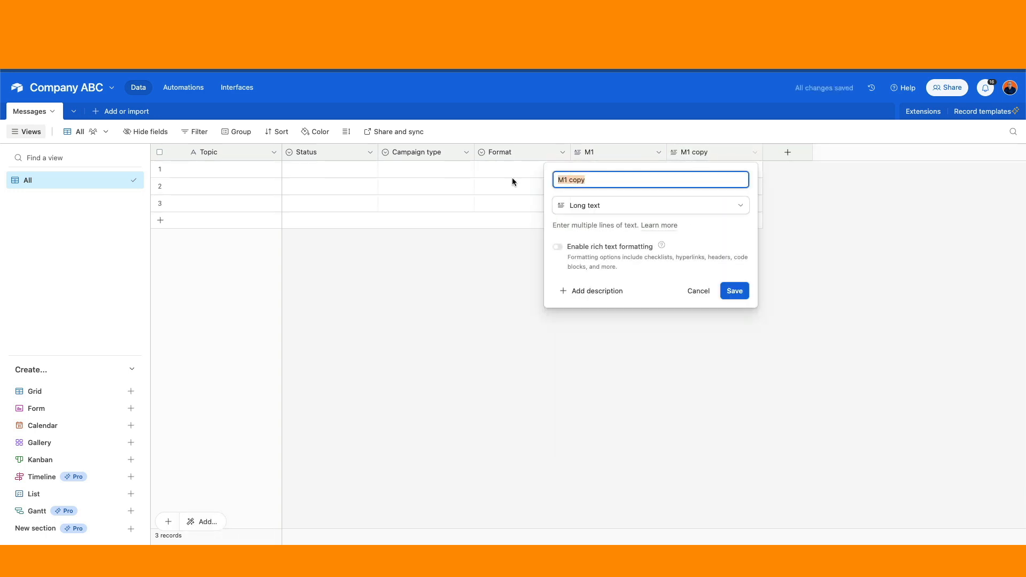
text(M2)
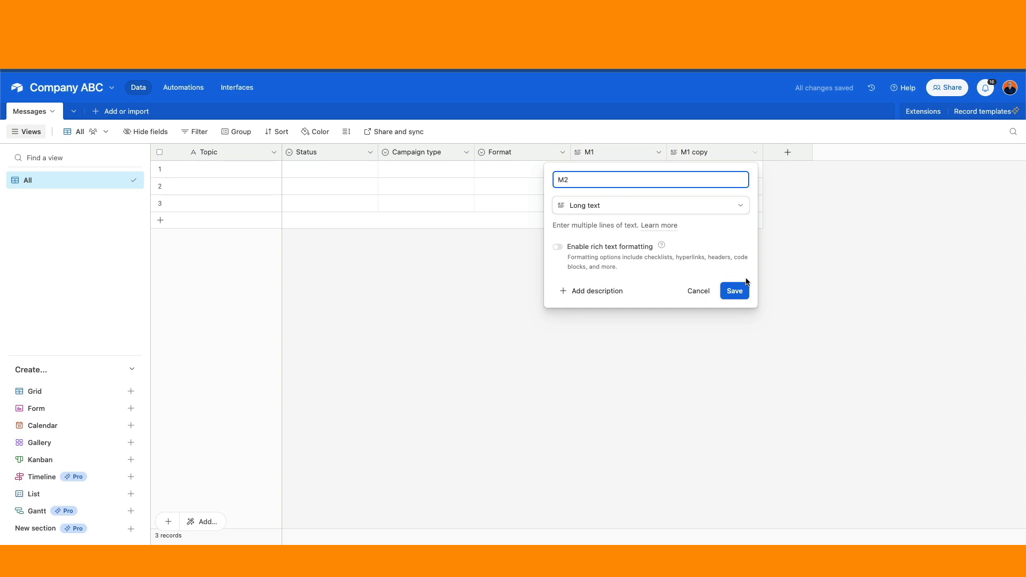
click(738, 295)
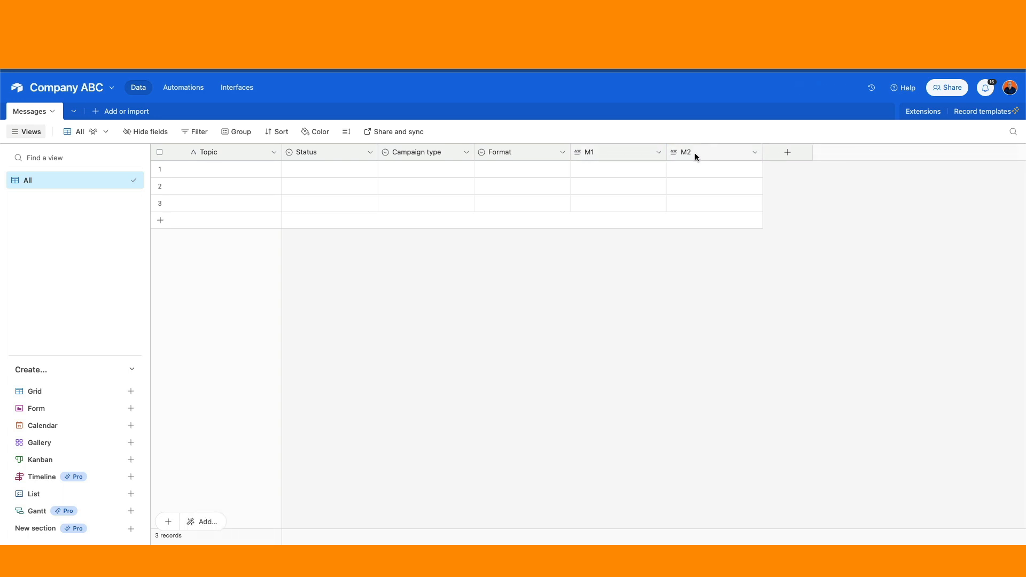
click(787, 154)
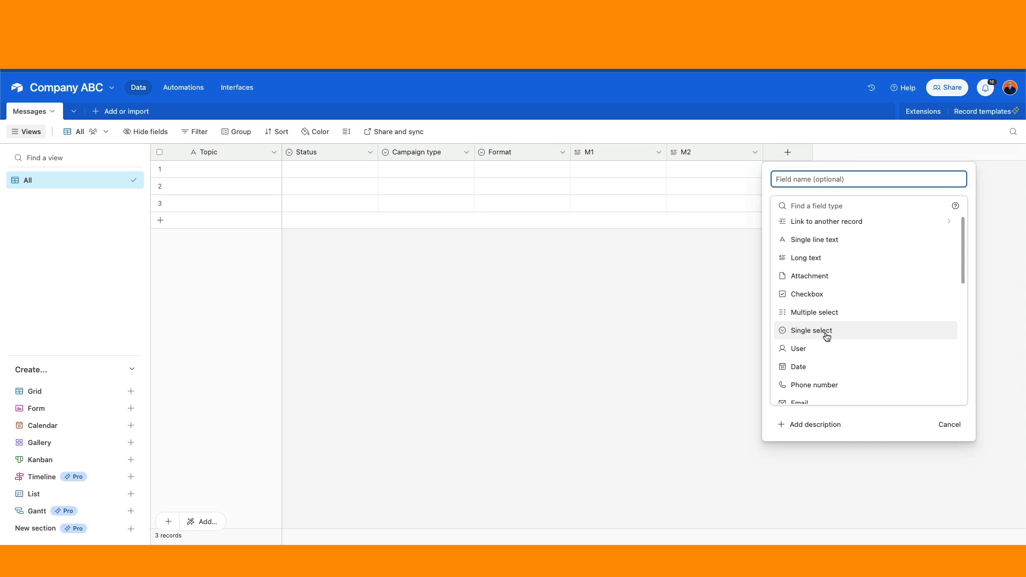
Add a Number field named 'Days after M1' following M2.
scroll(826, 336, down, 3)
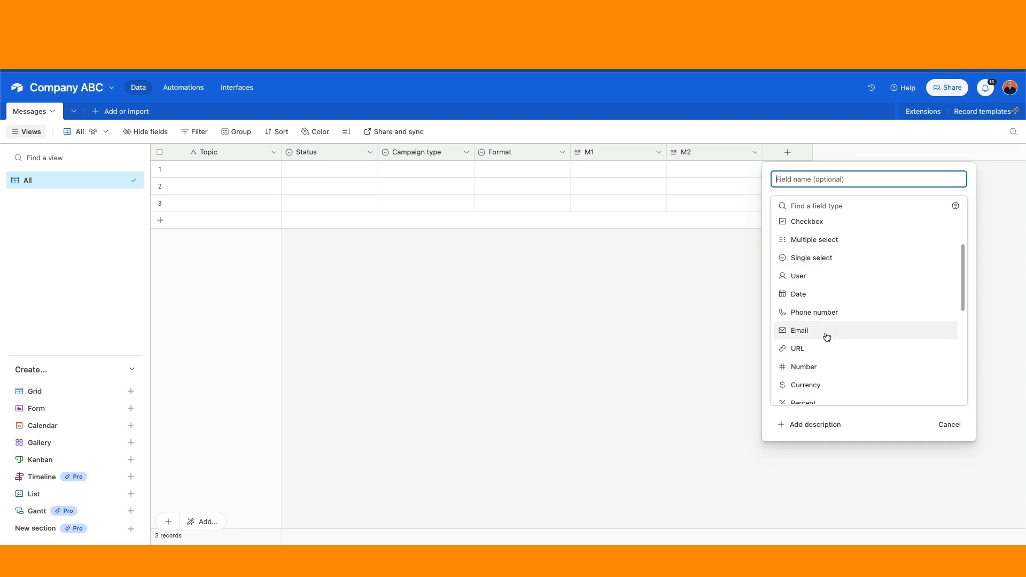
click(809, 369)
click(806, 182)
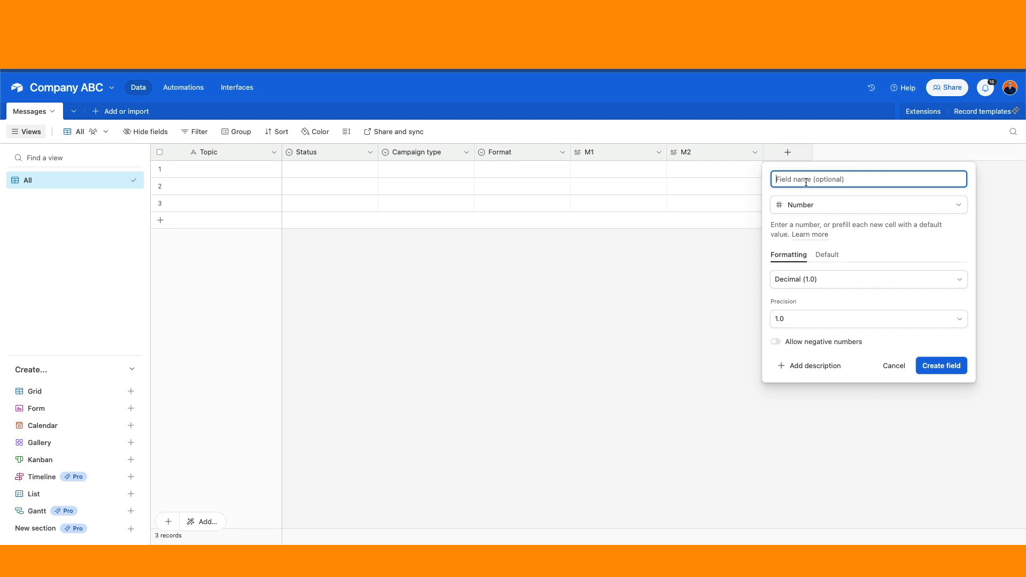
text(Days aftyer)
key(BackSpace)
key(BackSpace)
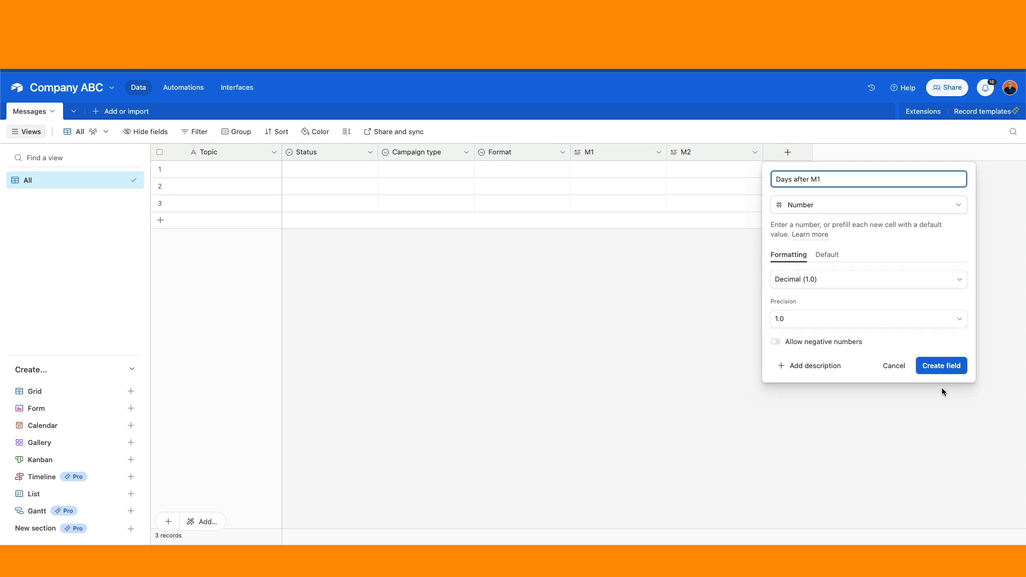
click(940, 365)
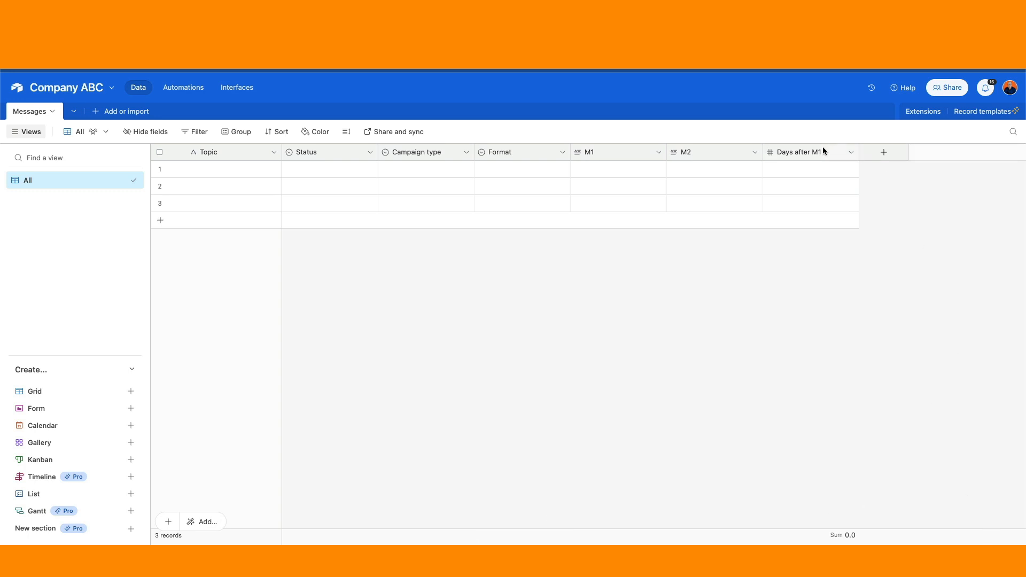
Start a new single-select field named Source.
click(884, 153)
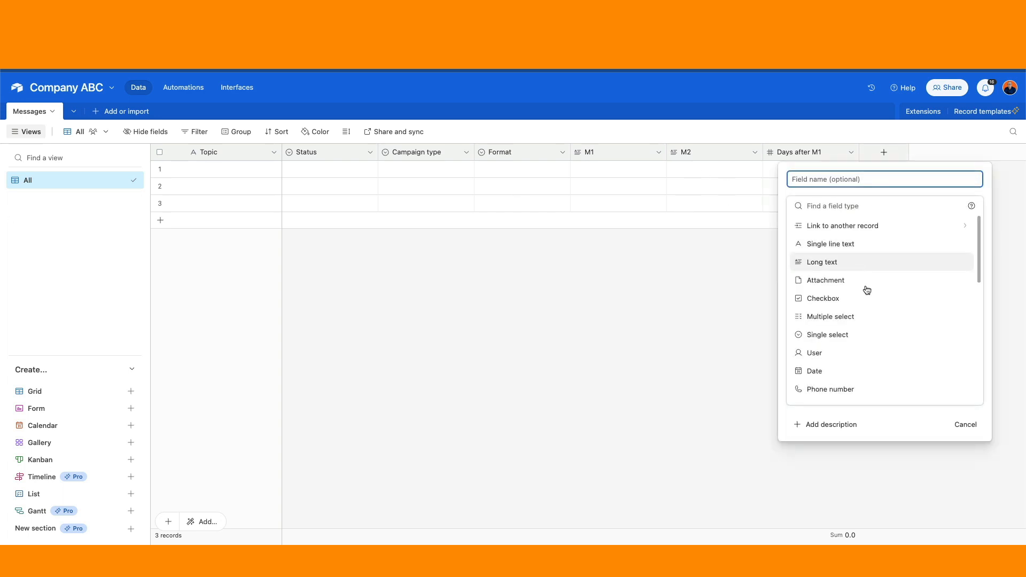
click(848, 335)
click(818, 182)
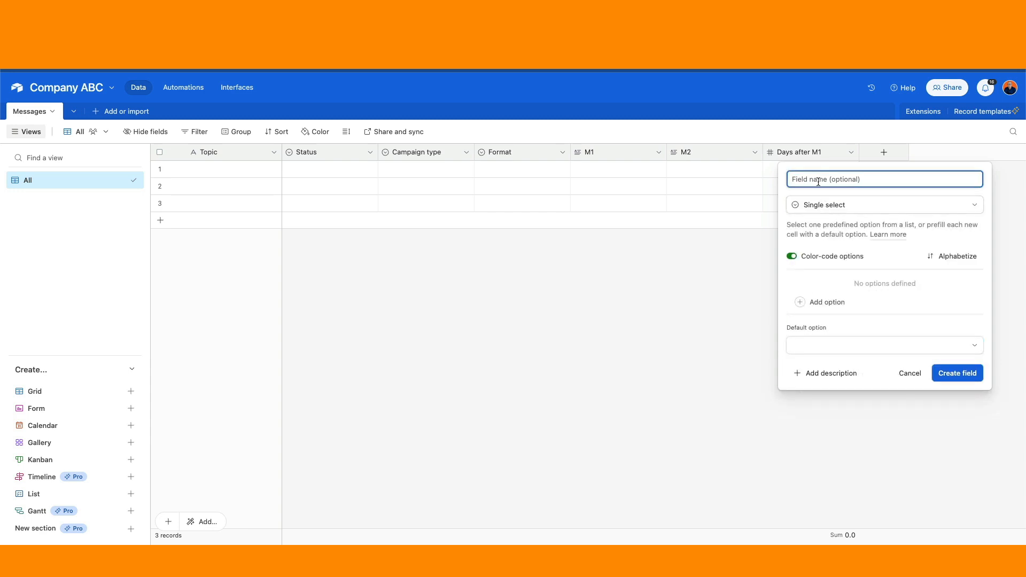
text(Source)
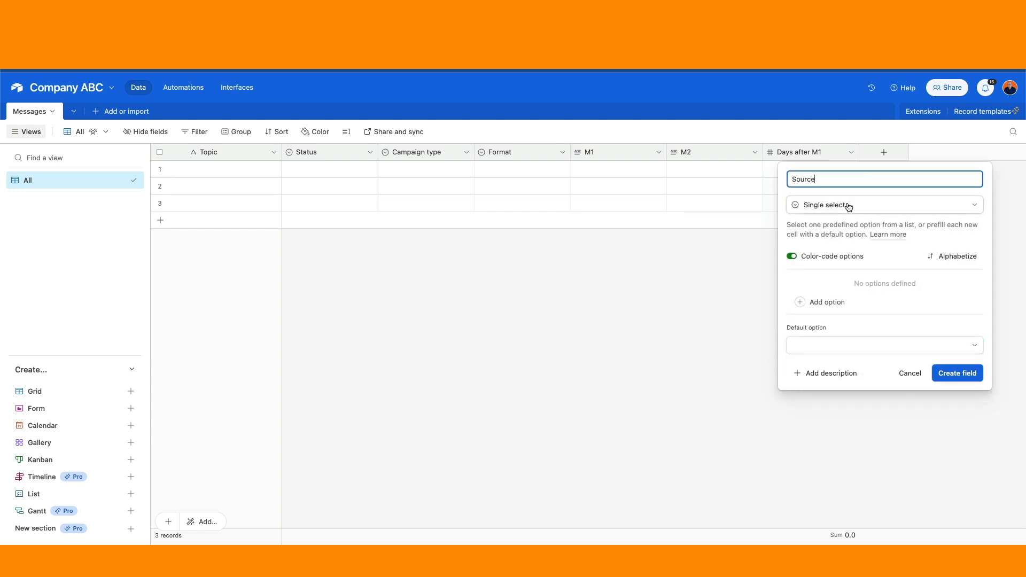
Give Source the options PH, Internal and External, alphabetize them, and create the field.
click(827, 302)
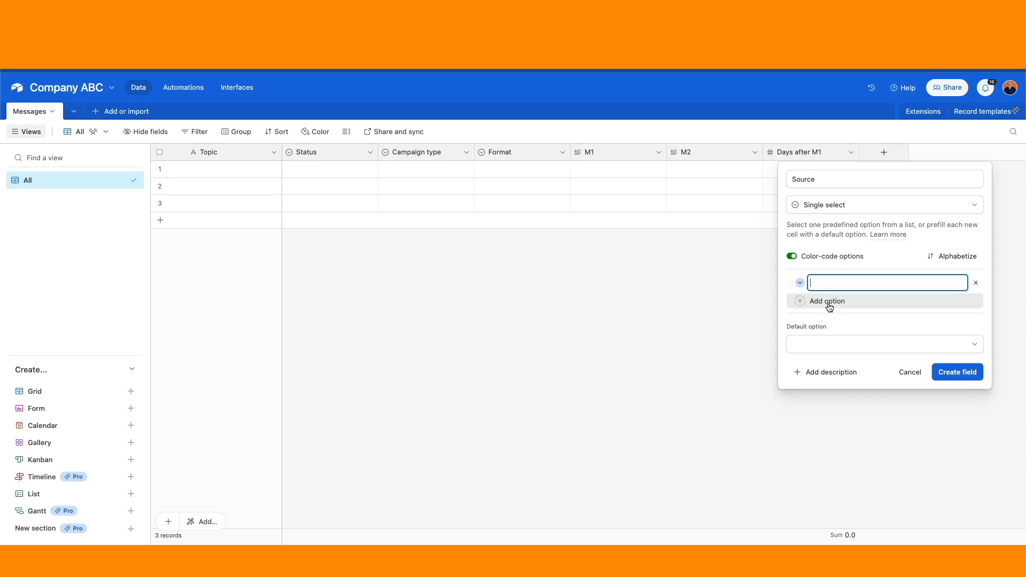
text(PH)
click(831, 300)
text(Intrenal)
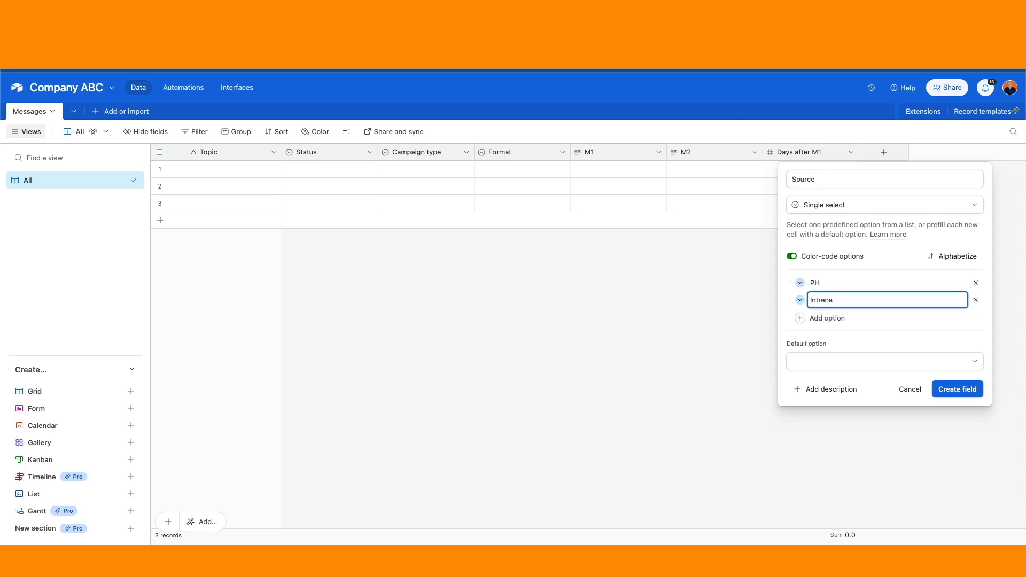
key(BackSpace)
key(BackSpace)
key(BackSpace)
key(BackSpace)
key(BackSpace)
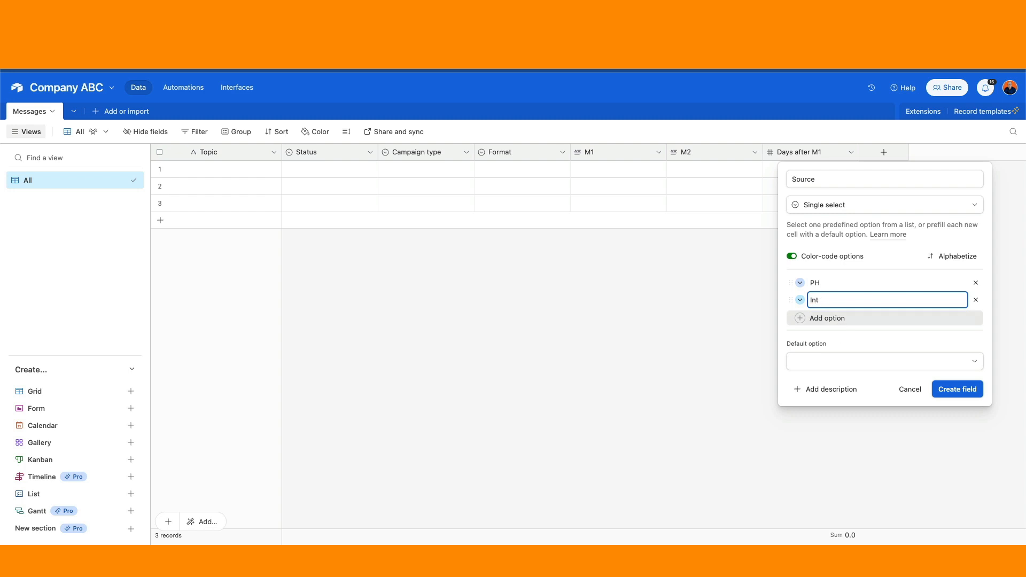
text(ernal)
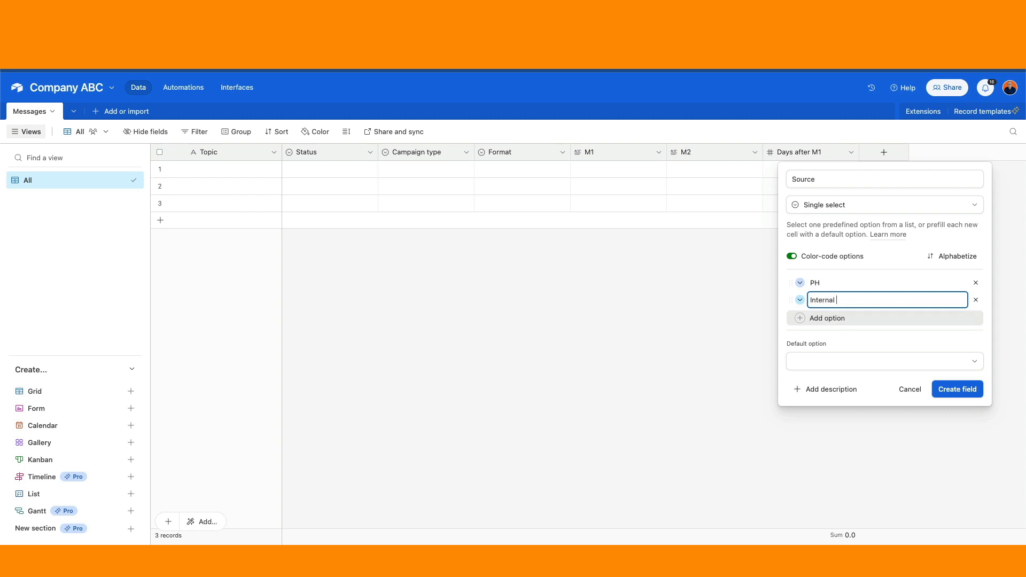
click(848, 320)
text(Extr)
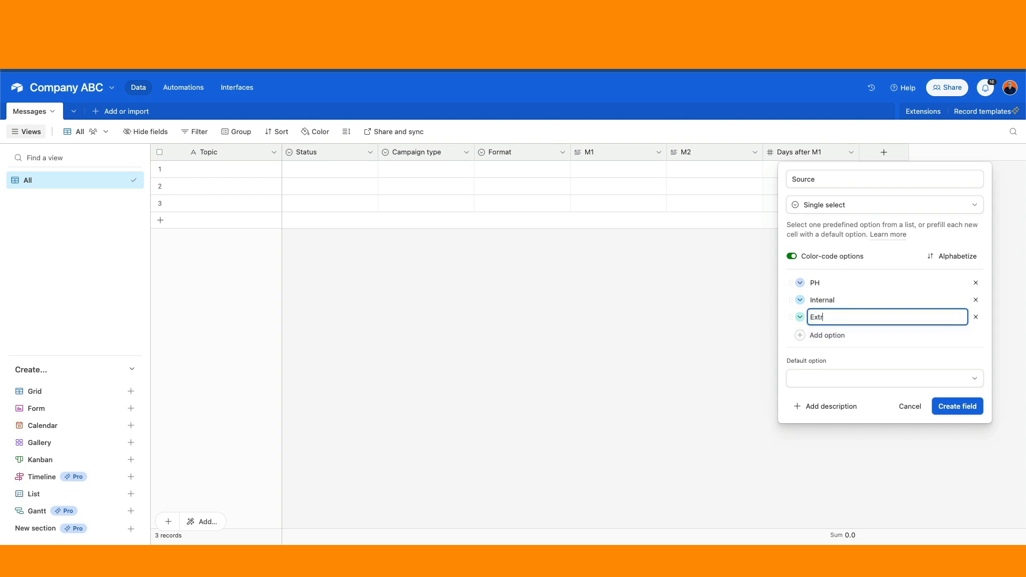
text(n)
text(akl)
text(l)
click(953, 255)
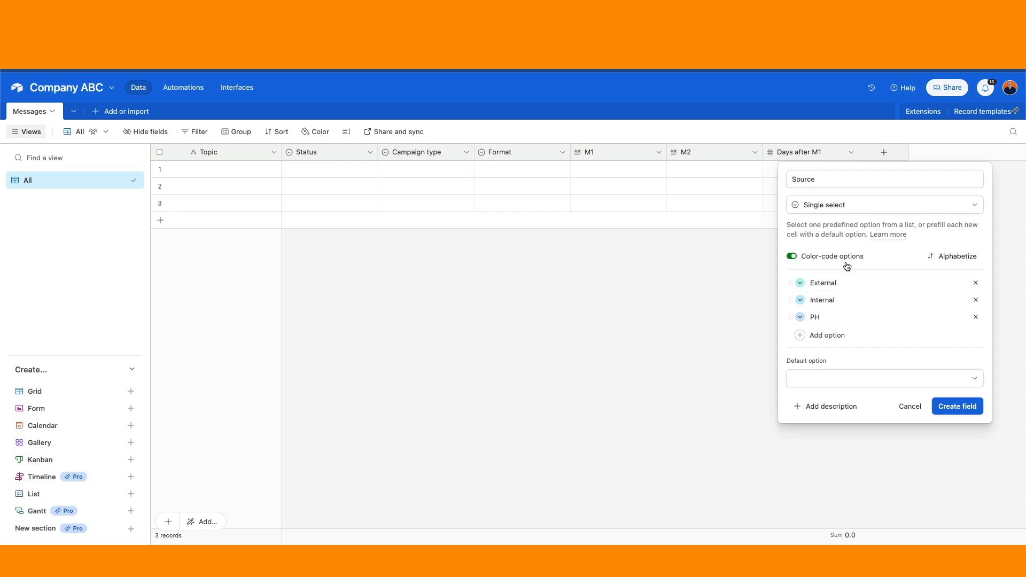
click(956, 406)
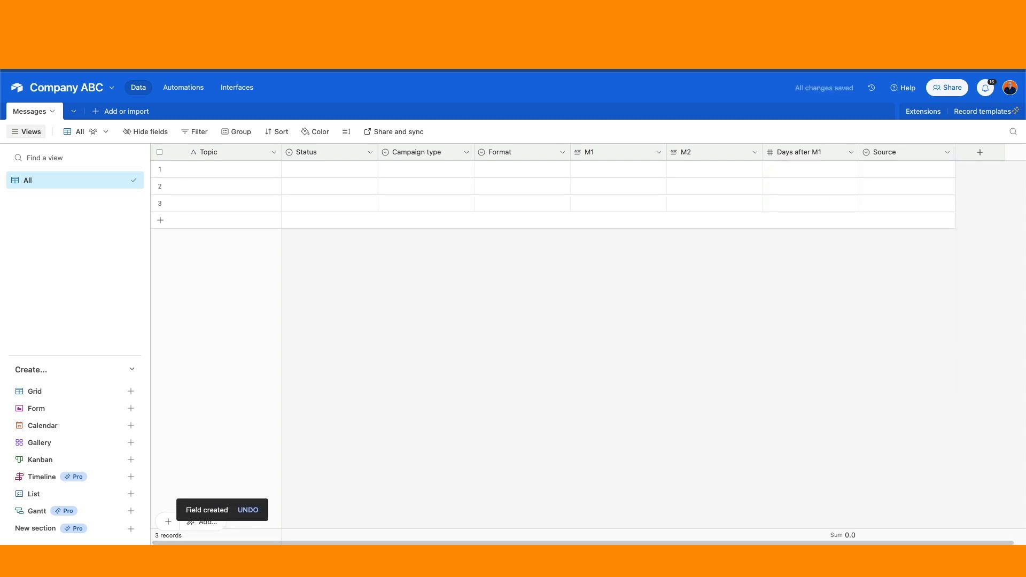
Add an Attachments field to the Messages table.
click(982, 152)
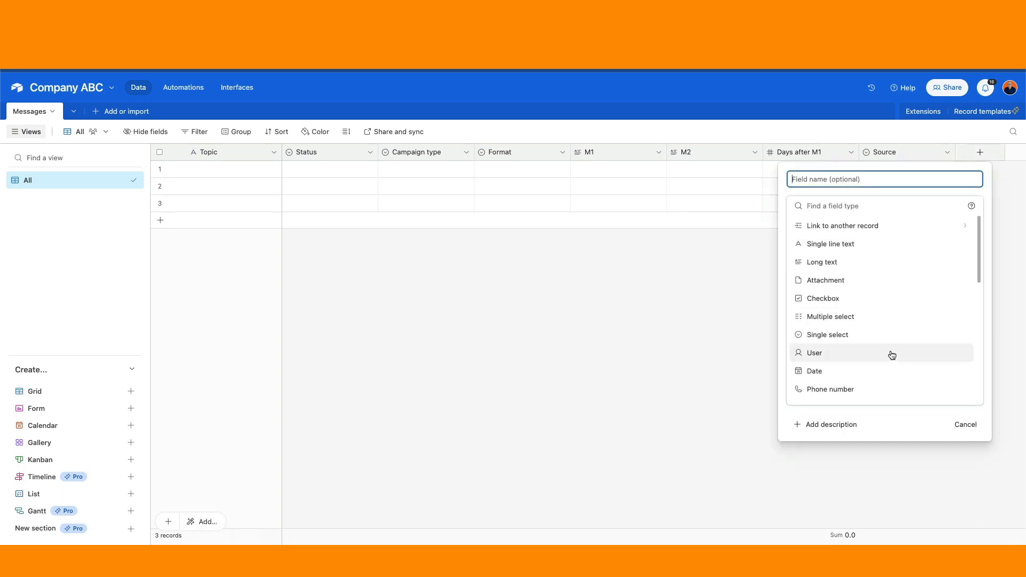
click(829, 280)
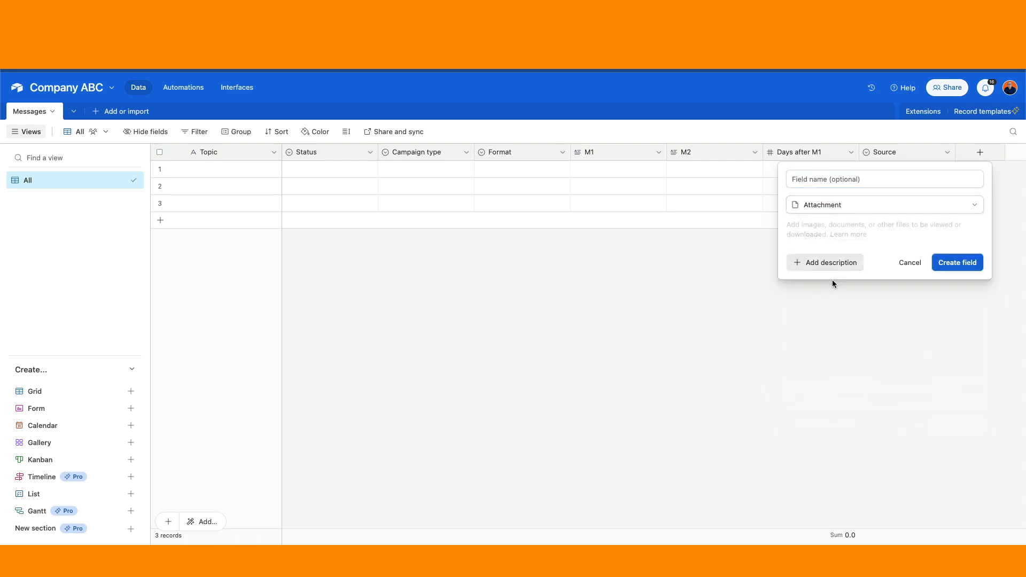
click(968, 263)
scroll(761, 540, right, 3)
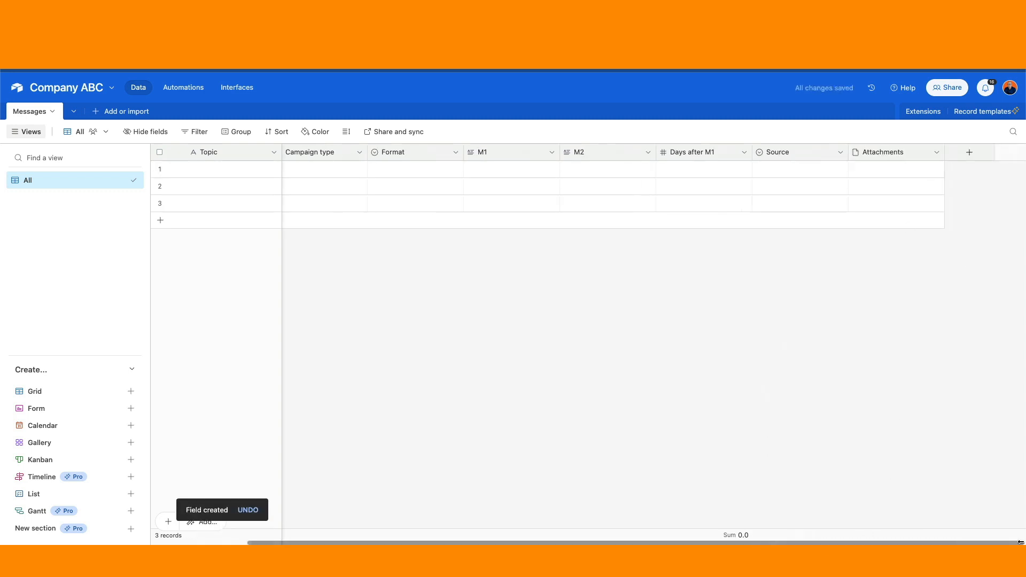
Add a URL field after Attachments.
click(969, 152)
scroll(863, 295, down, 5)
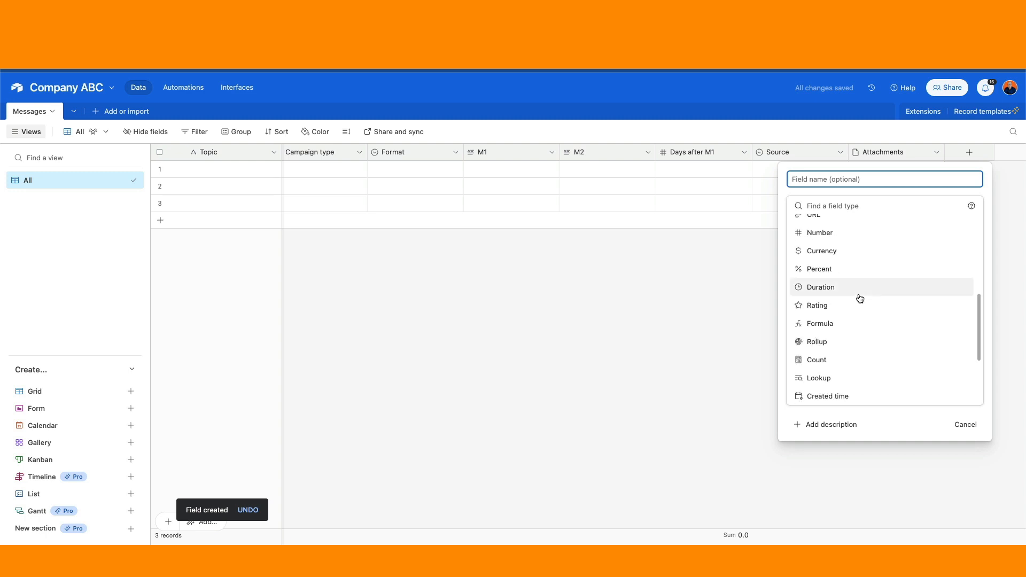
click(827, 223)
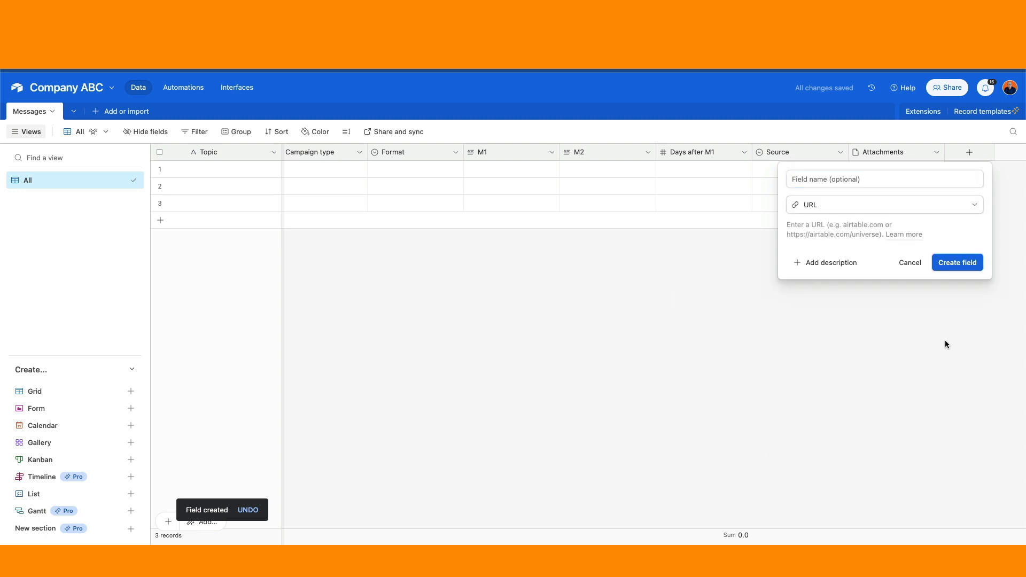
click(964, 265)
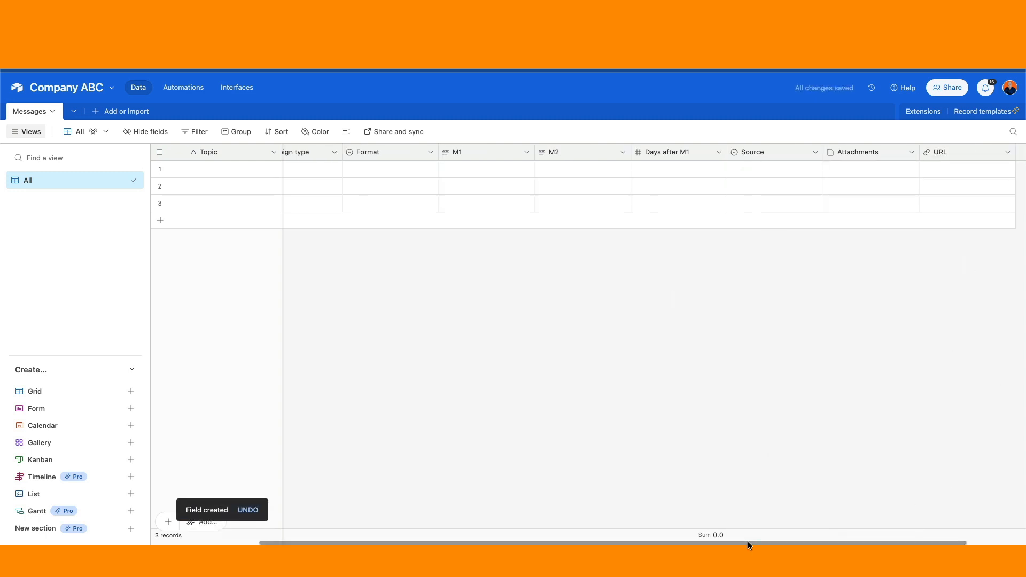
drag(749, 542, 822, 541)
Add a Created time field named Created, date only in Local format without time.
click(968, 154)
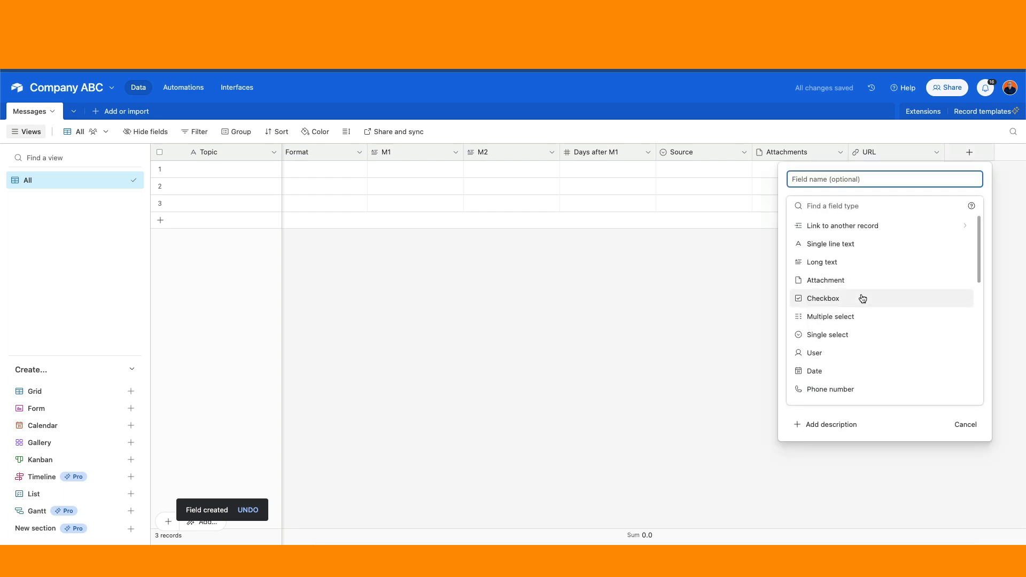
scroll(860, 297, down, 5)
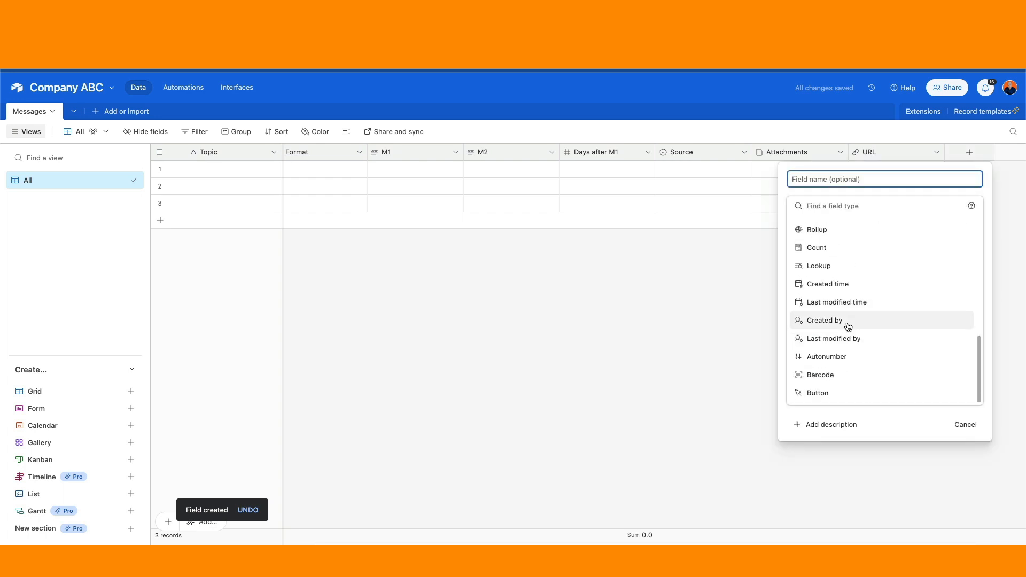
click(846, 286)
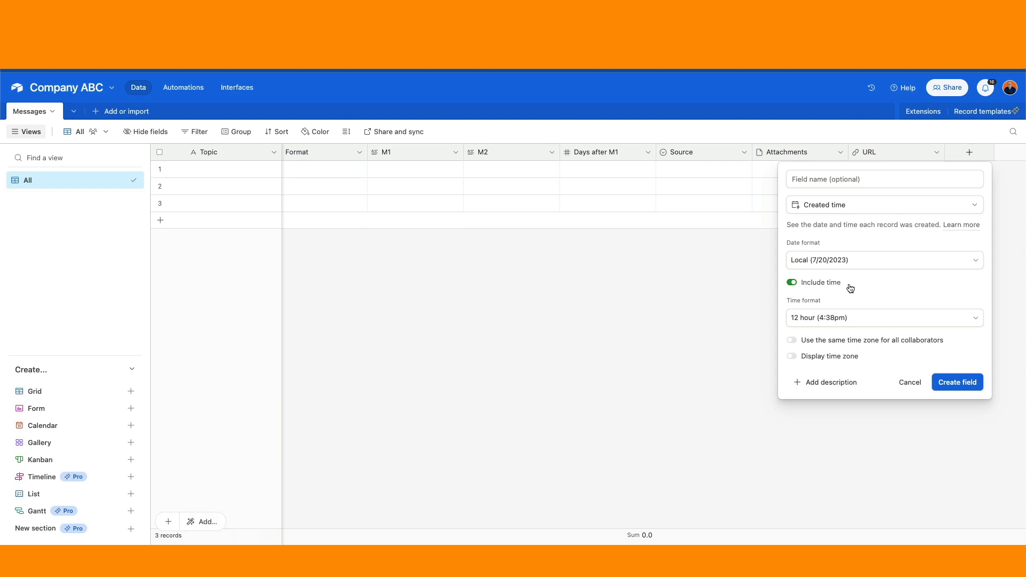
click(792, 282)
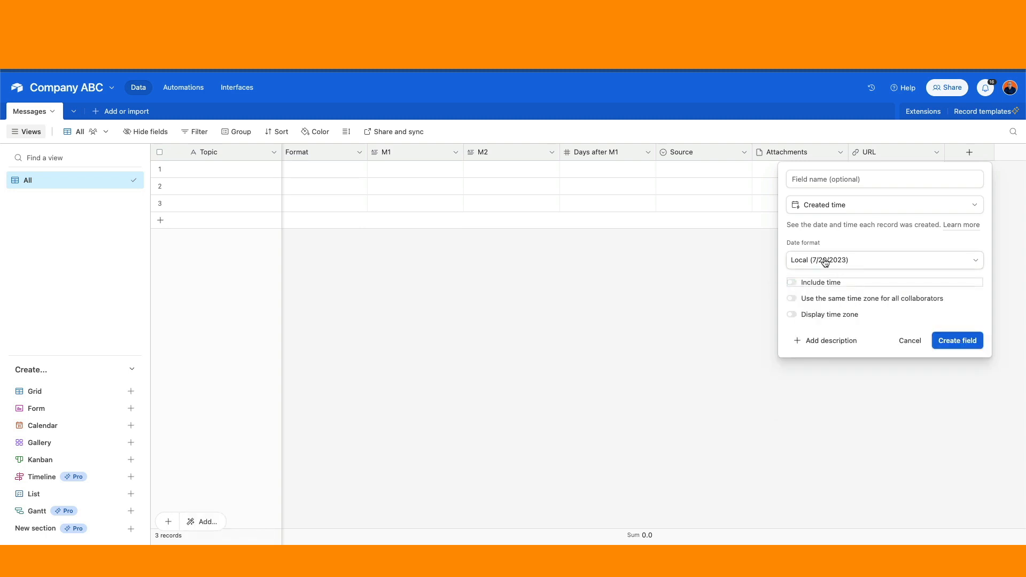
click(974, 261)
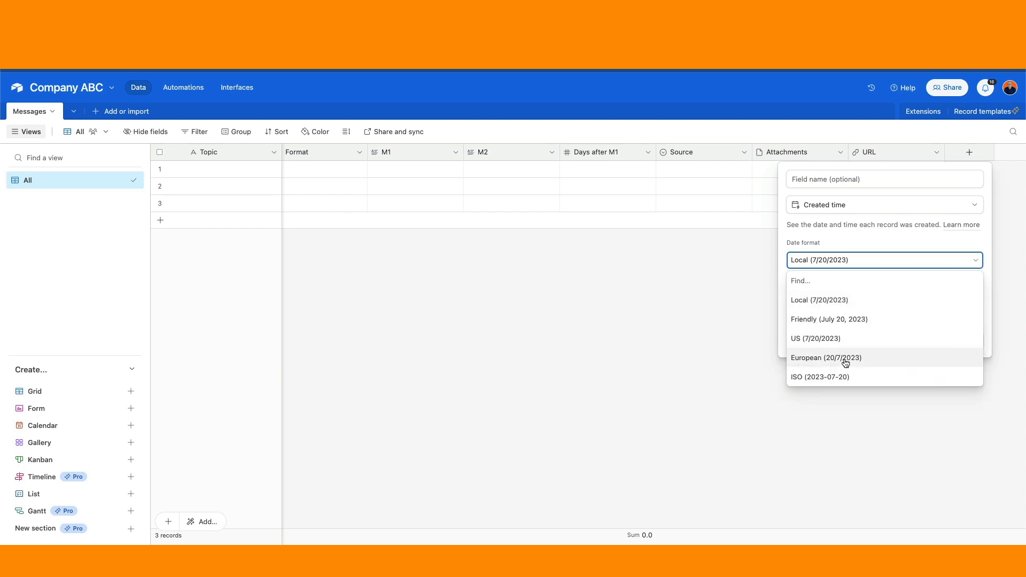
click(832, 124)
click(952, 344)
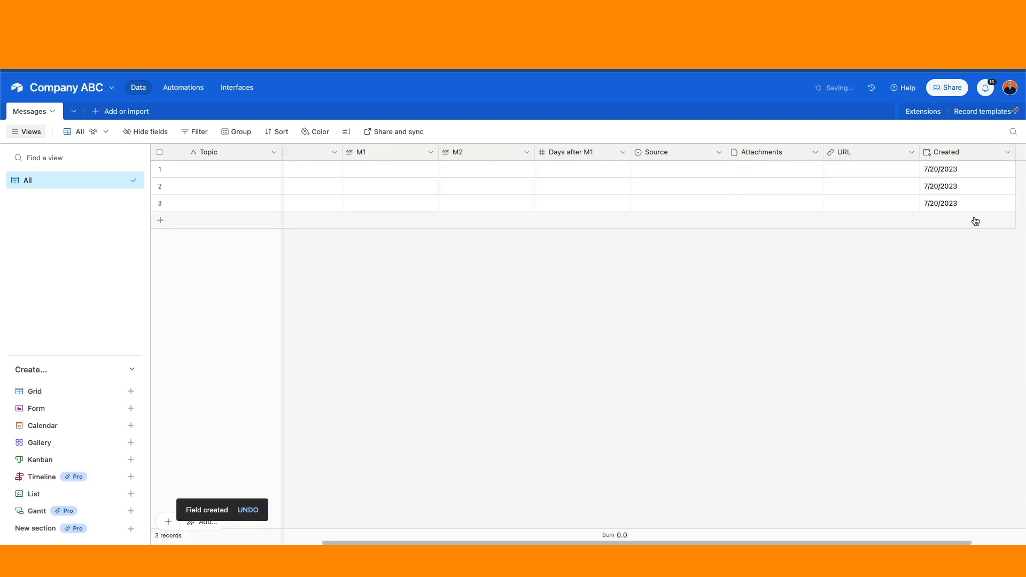
drag(671, 541, 724, 541)
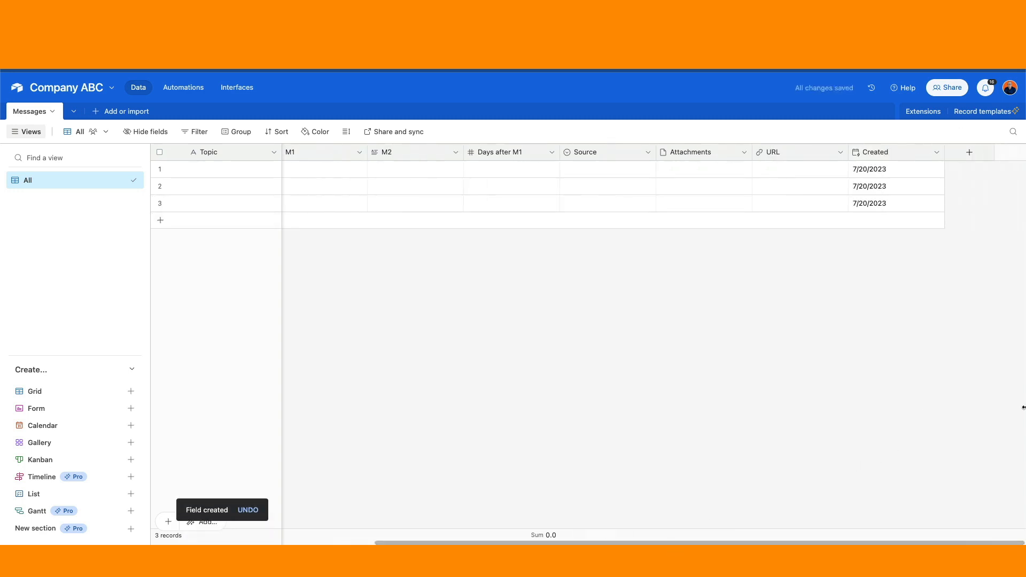
click(968, 154)
Add a Last modified time field, Last Modified, showing the date only without time.
scroll(908, 288, down, 10)
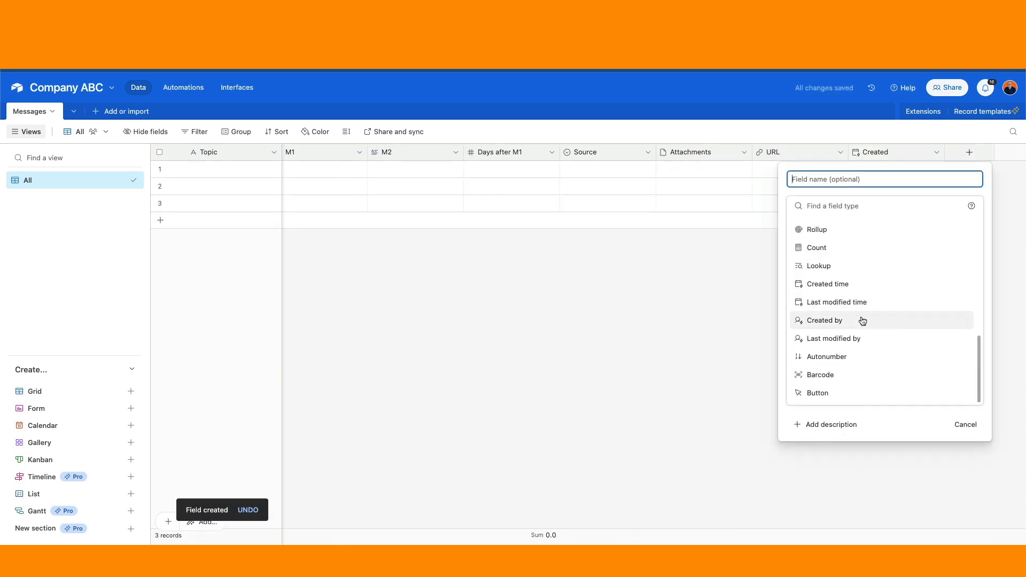
click(854, 311)
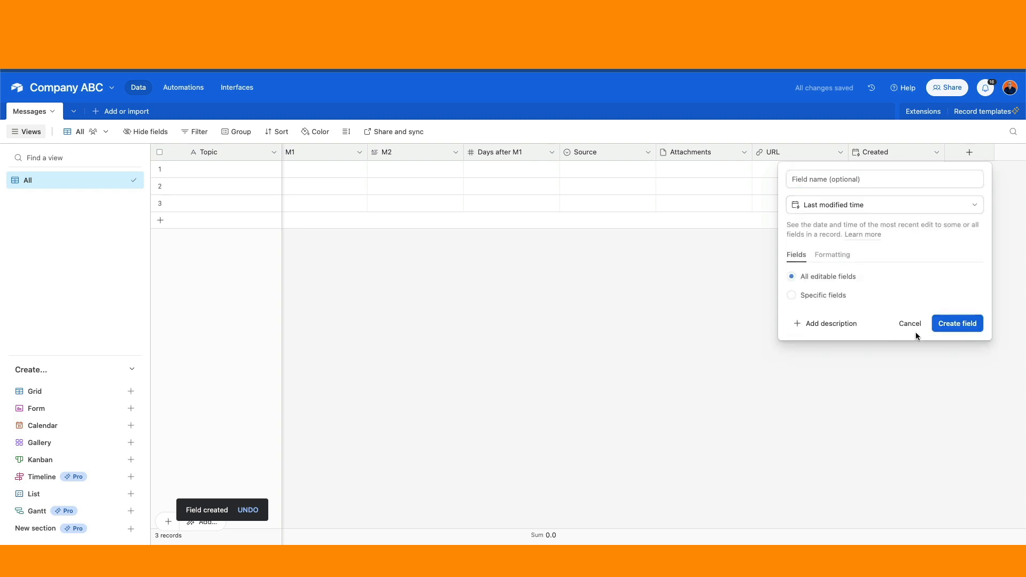
click(840, 259)
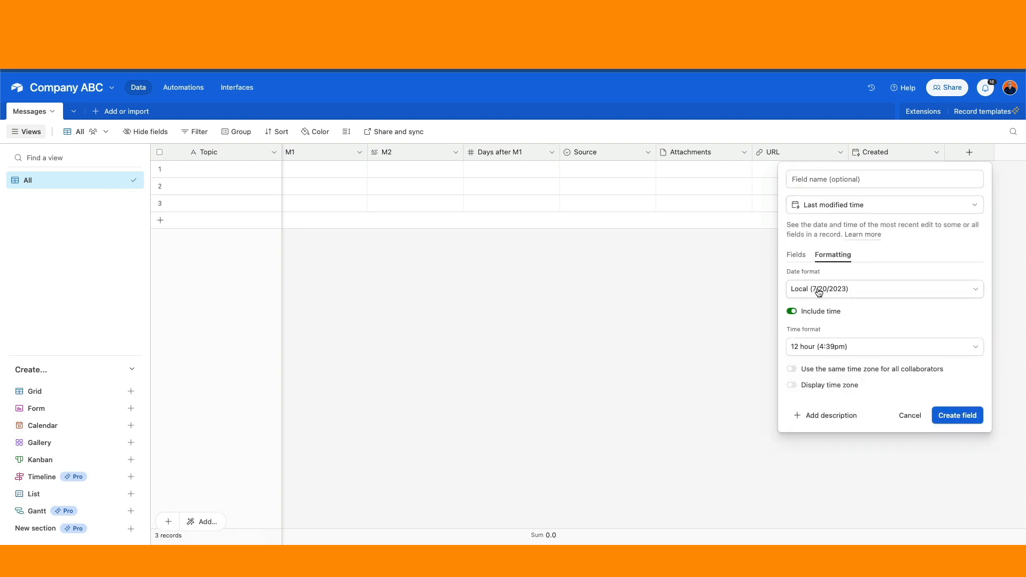
click(792, 311)
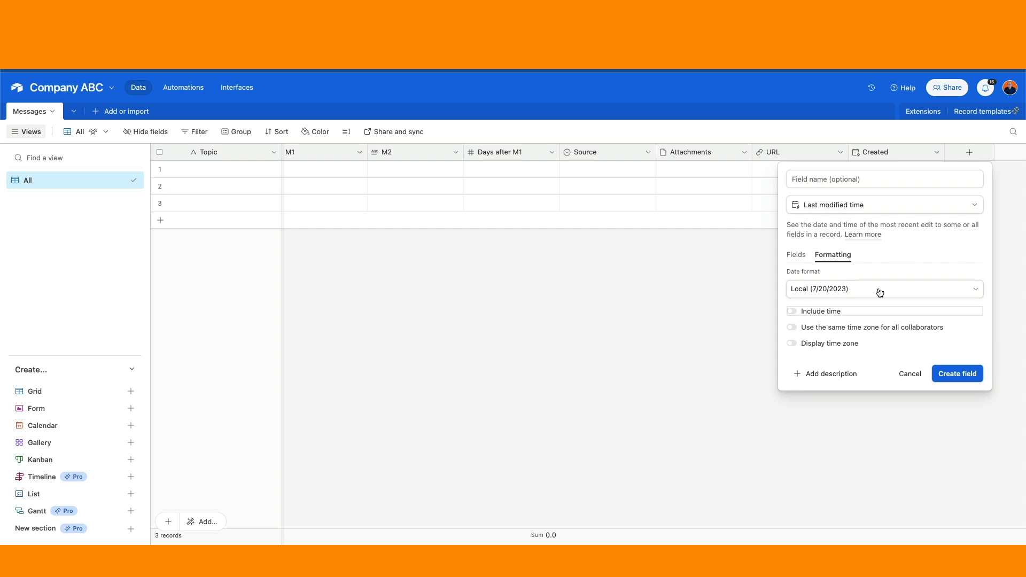
click(970, 374)
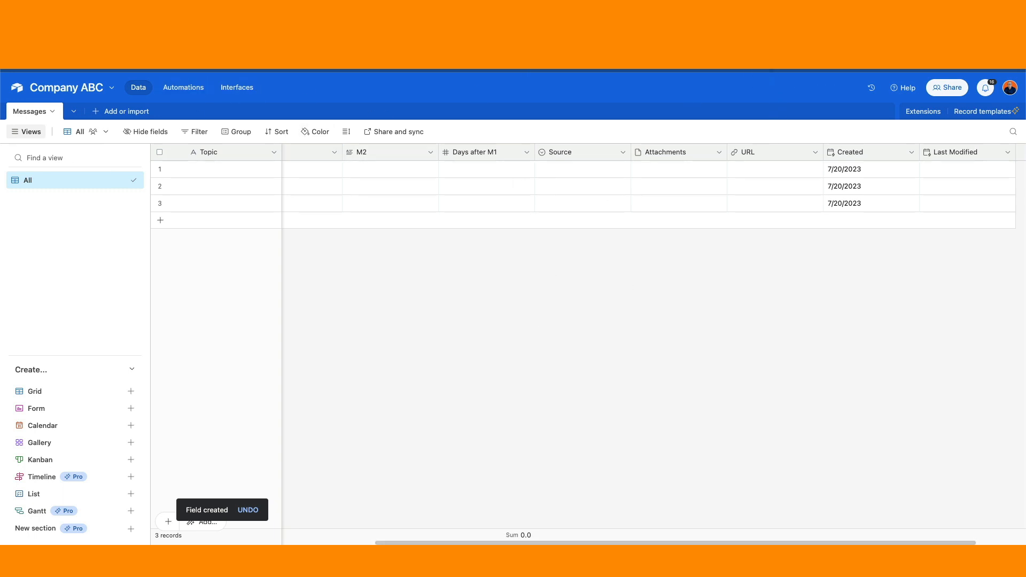
click(722, 6)
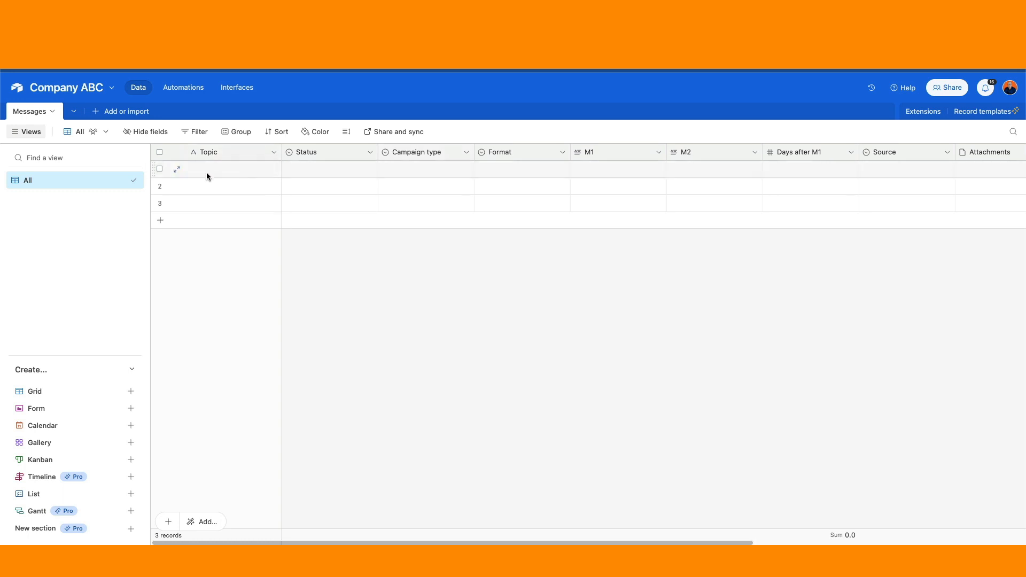
click(175, 170)
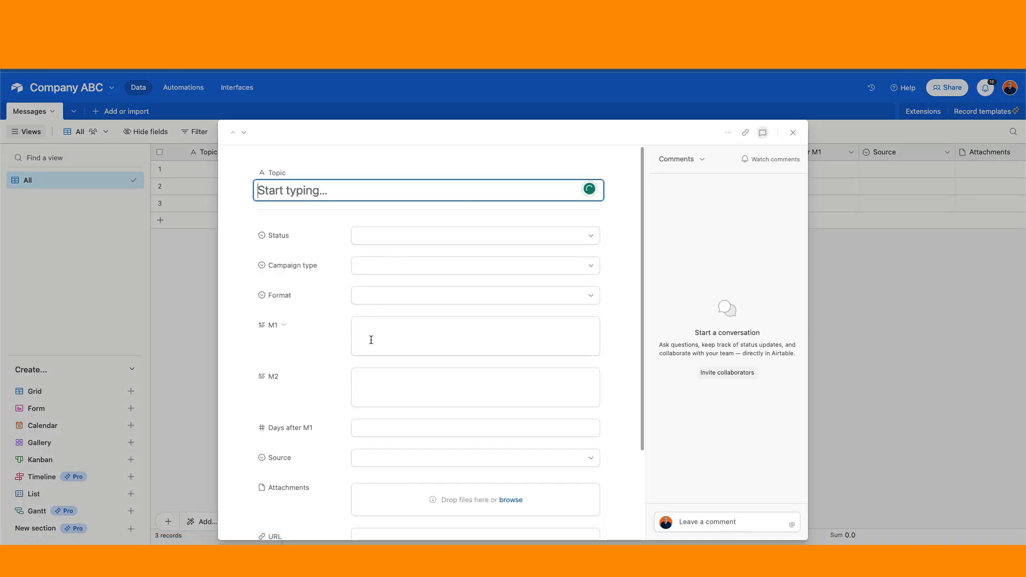
scroll(373, 363, down, 3)
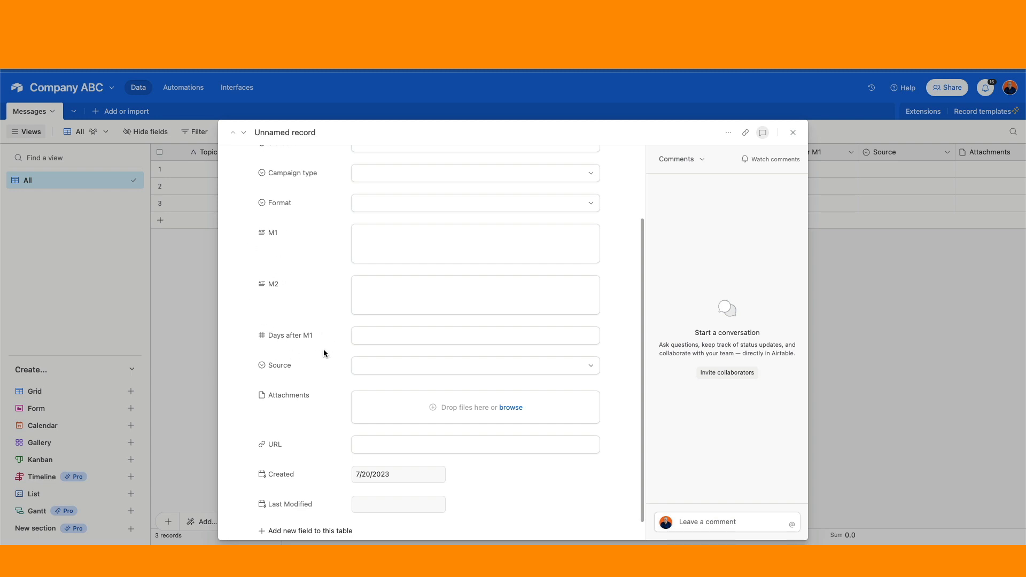
click(794, 132)
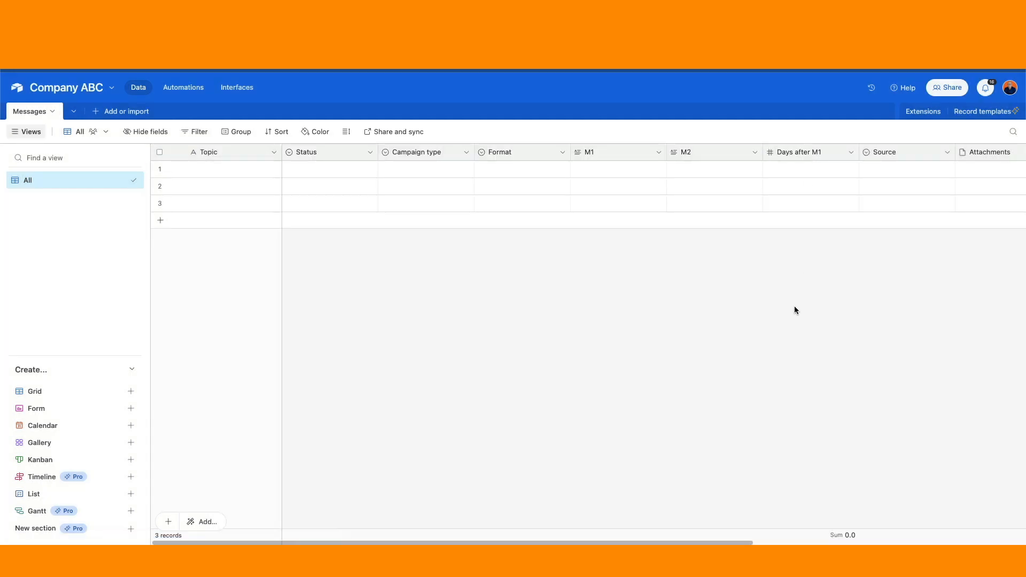